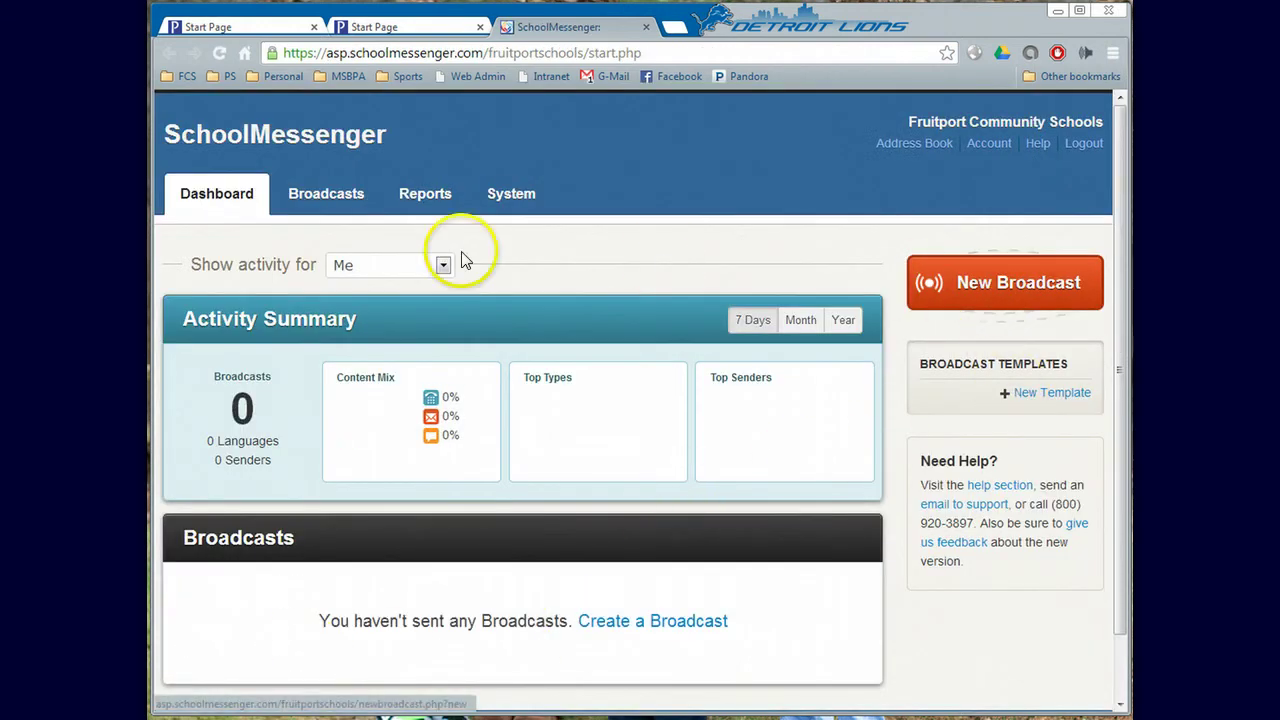
- Confirm Jeff's Test List is among the subscribed lists under Broadcasts > Lists, then return to the Dashboard
click(341, 200)
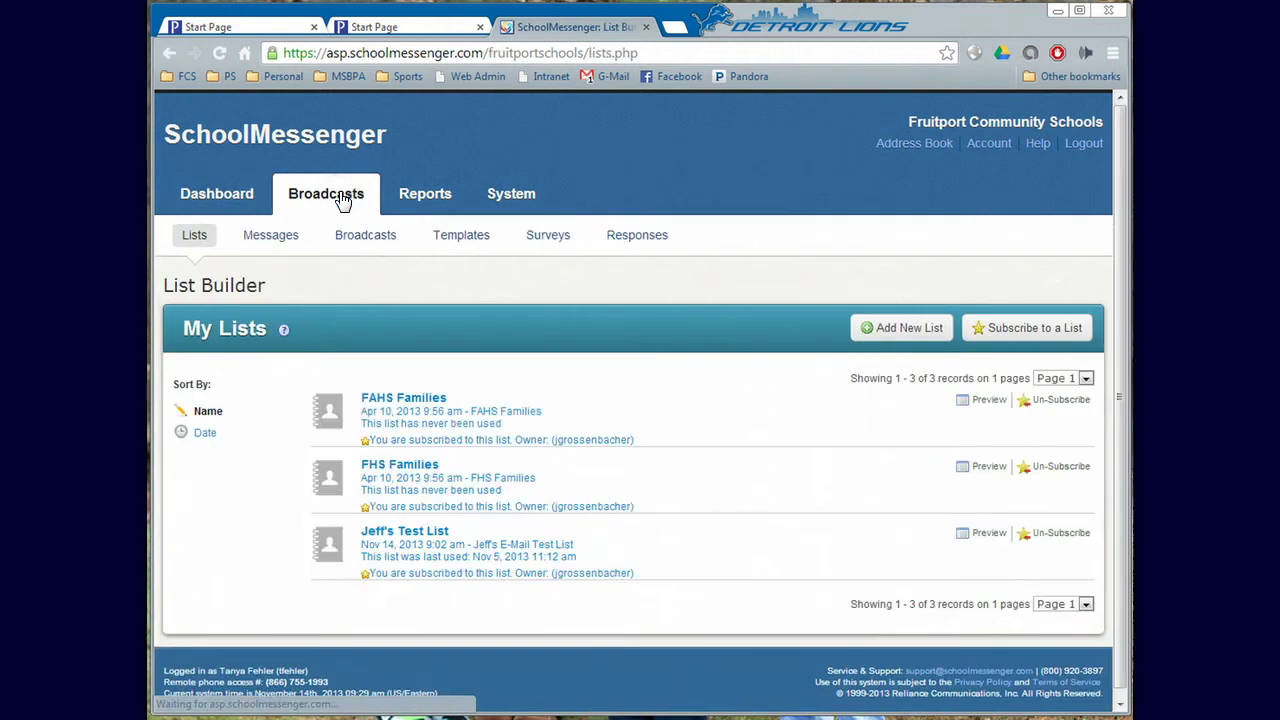
click(195, 242)
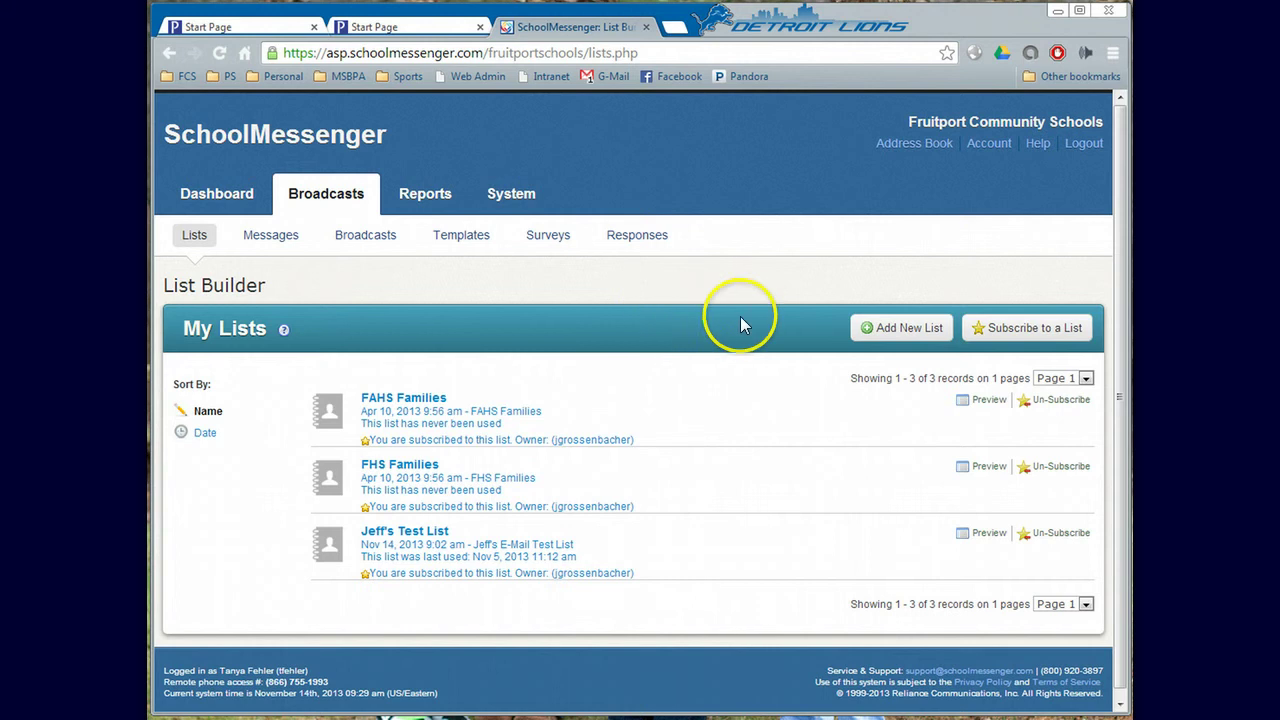
click(1039, 331)
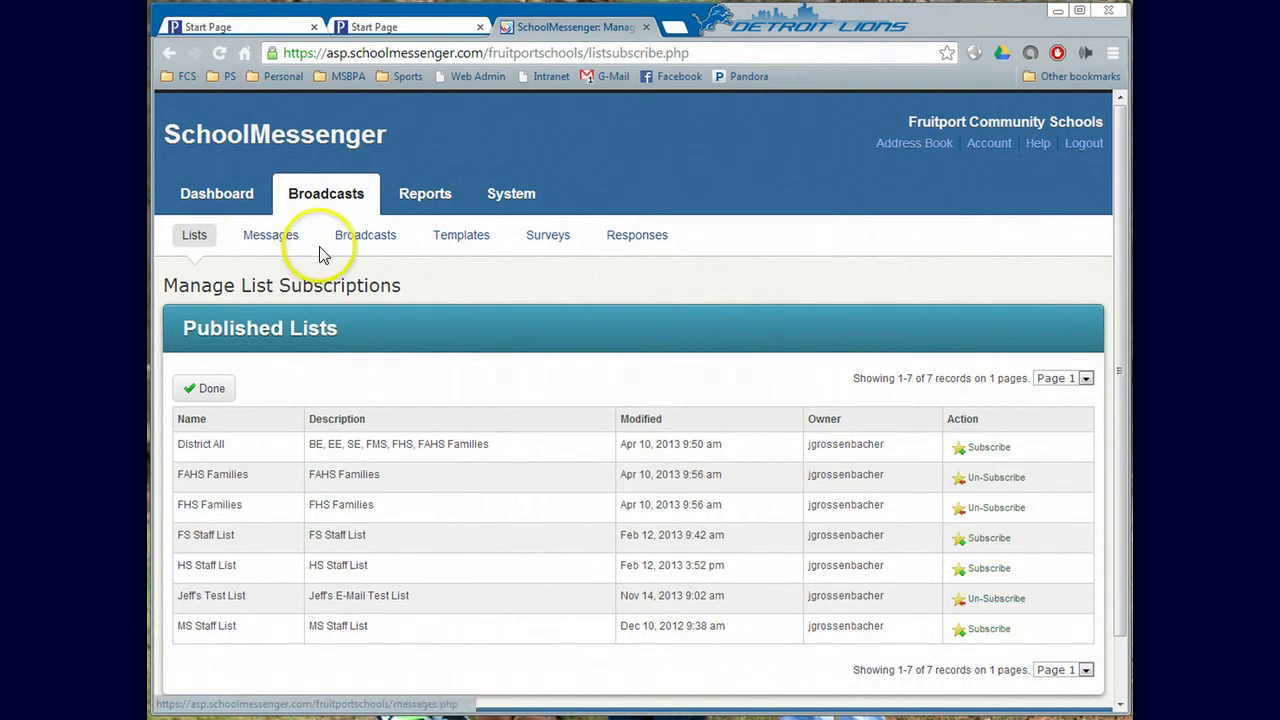
click(212, 193)
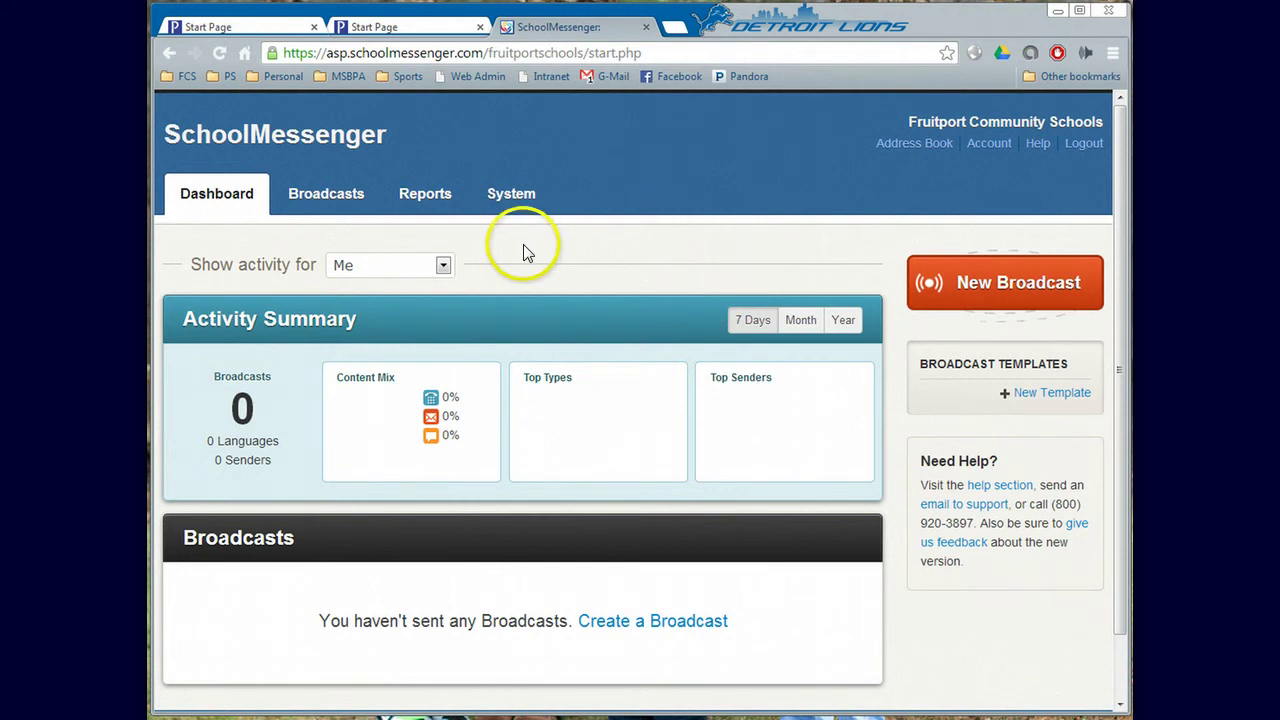
- Start a new broadcast with the subject 'Test Message'
click(976, 285)
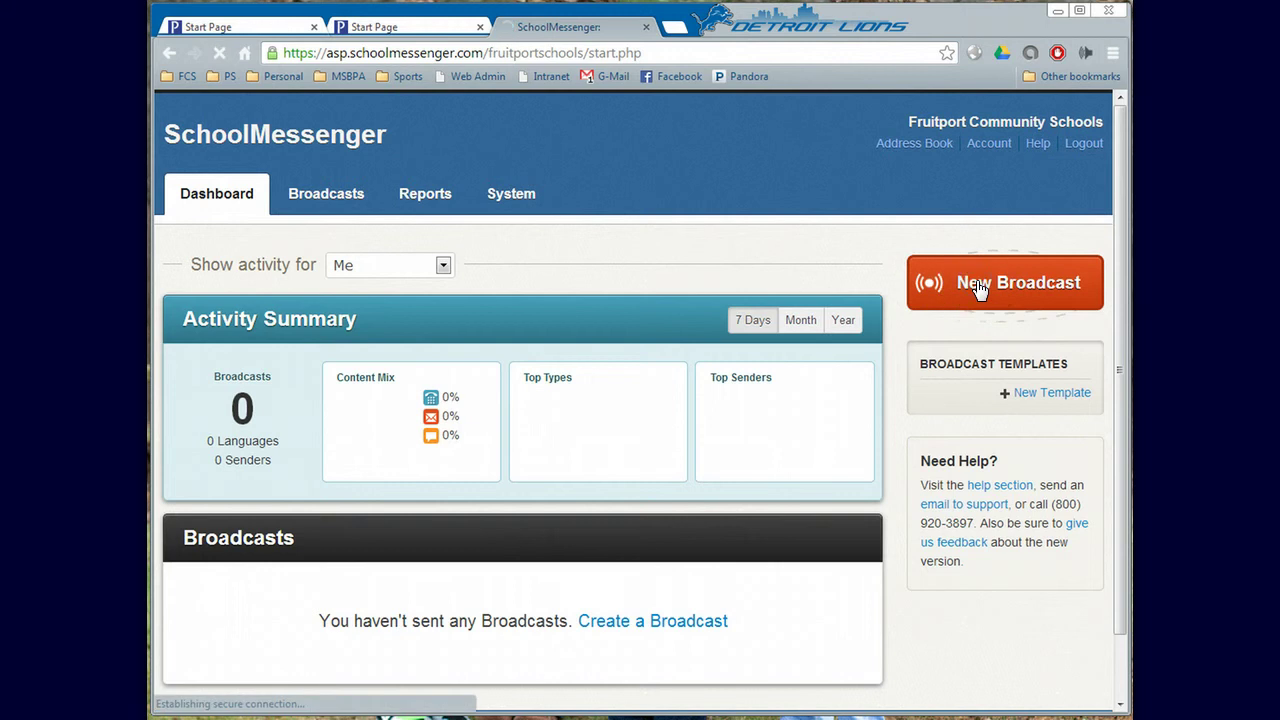
click(345, 445)
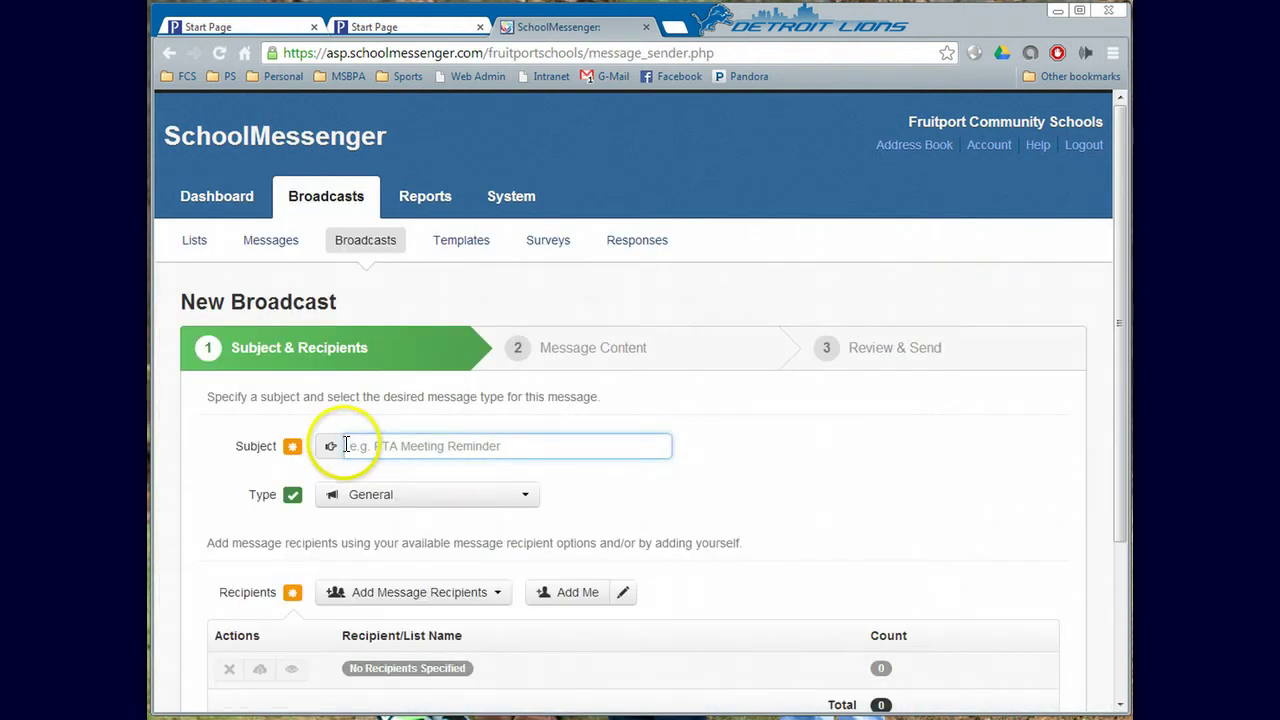
text(Test )
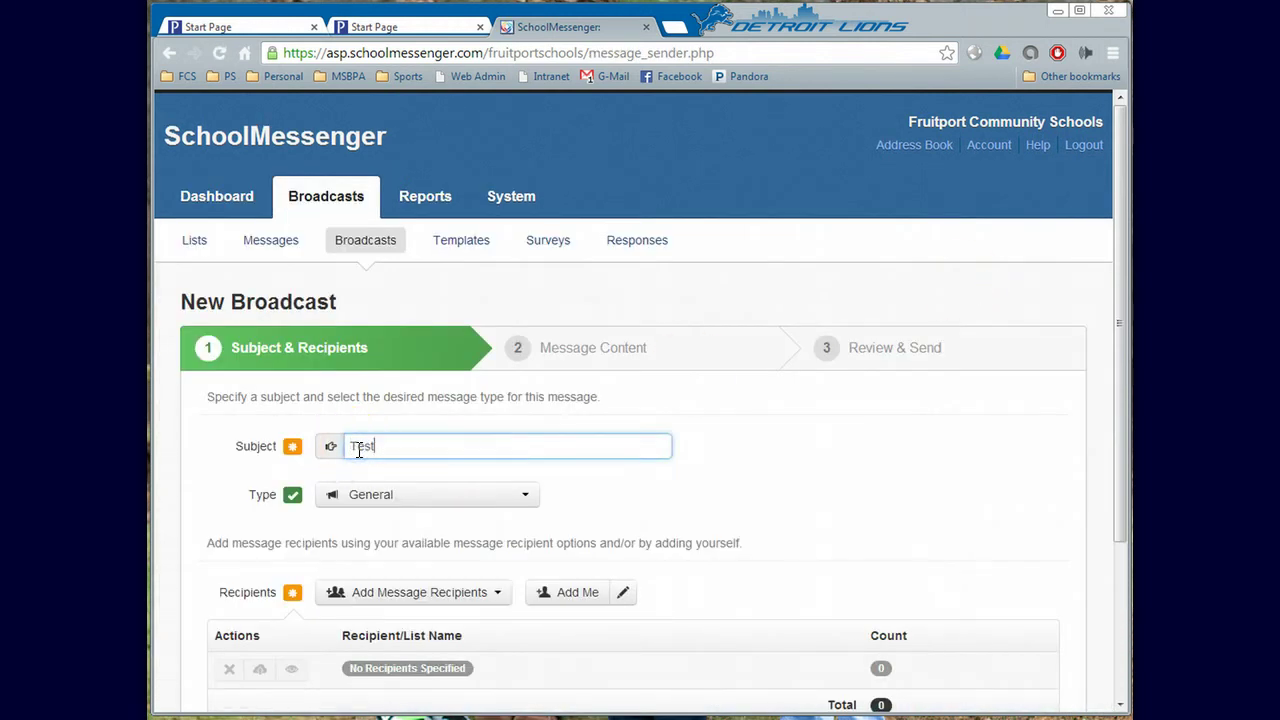
text(Message)
- Add Jeff's Test List from the saved recipient lists as the broadcast's recipients
click(445, 592)
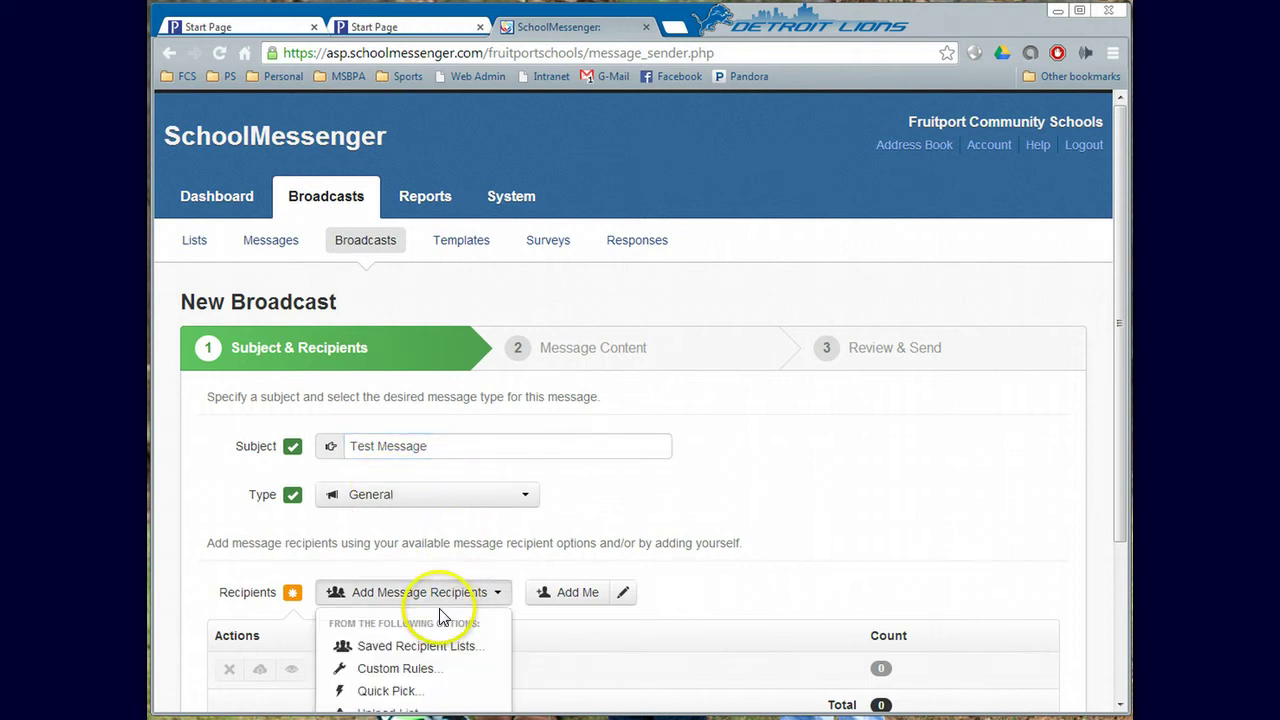
click(435, 645)
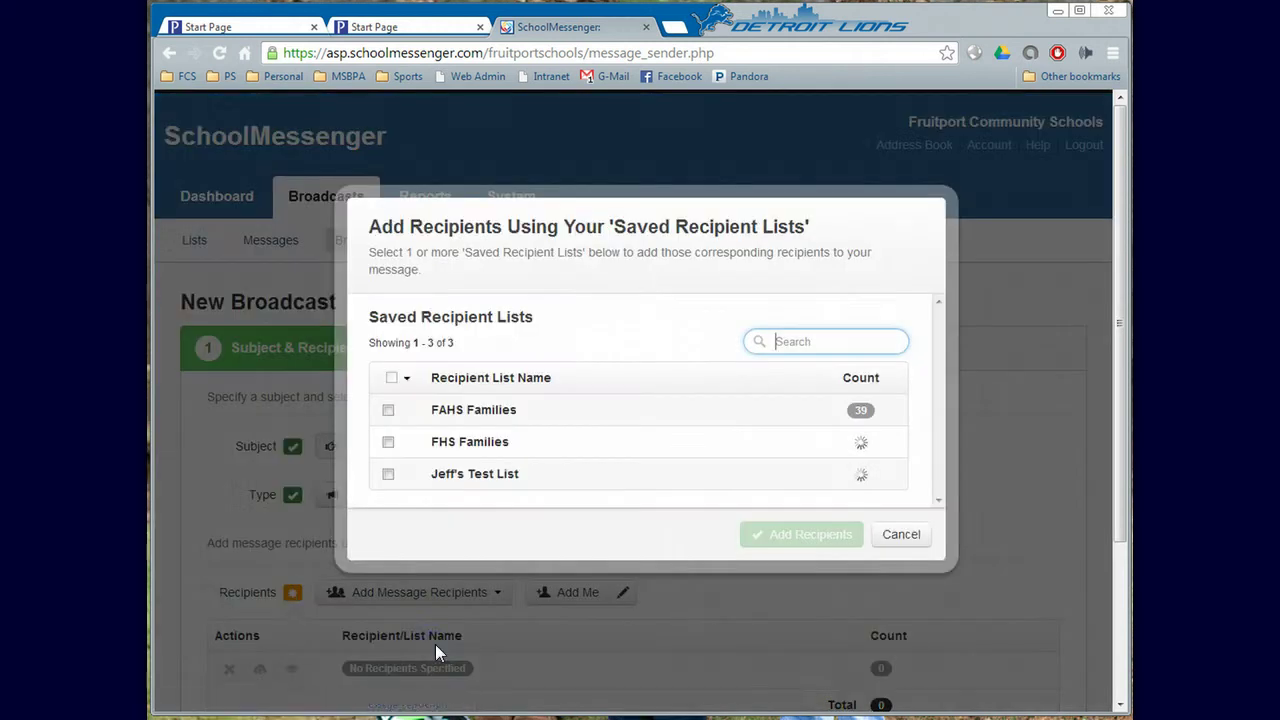
click(557, 453)
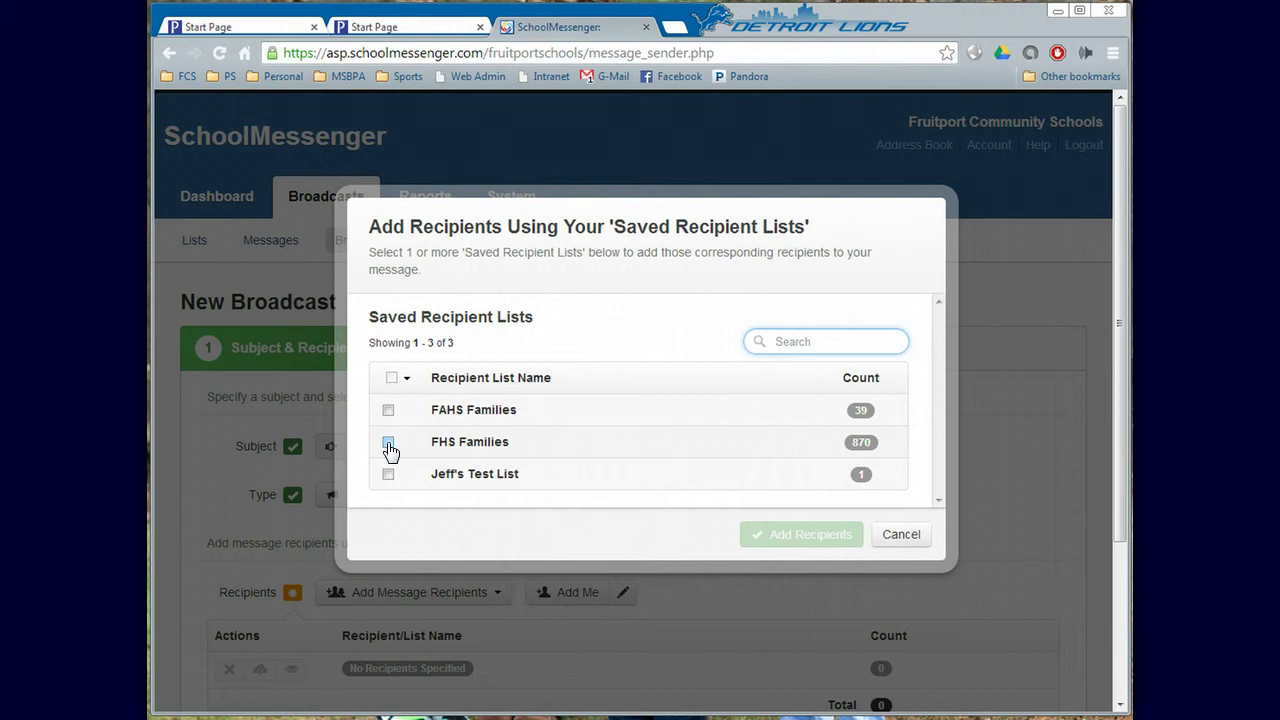
click(390, 452)
click(533, 450)
click(390, 475)
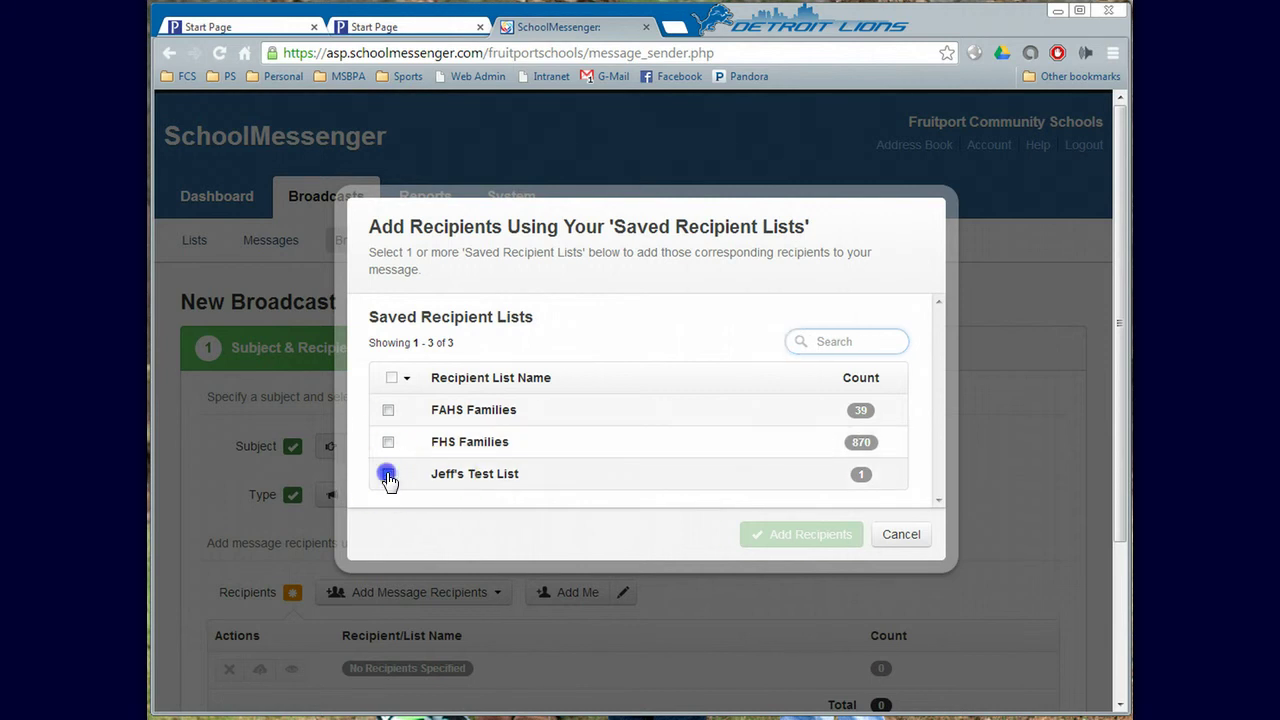
click(833, 535)
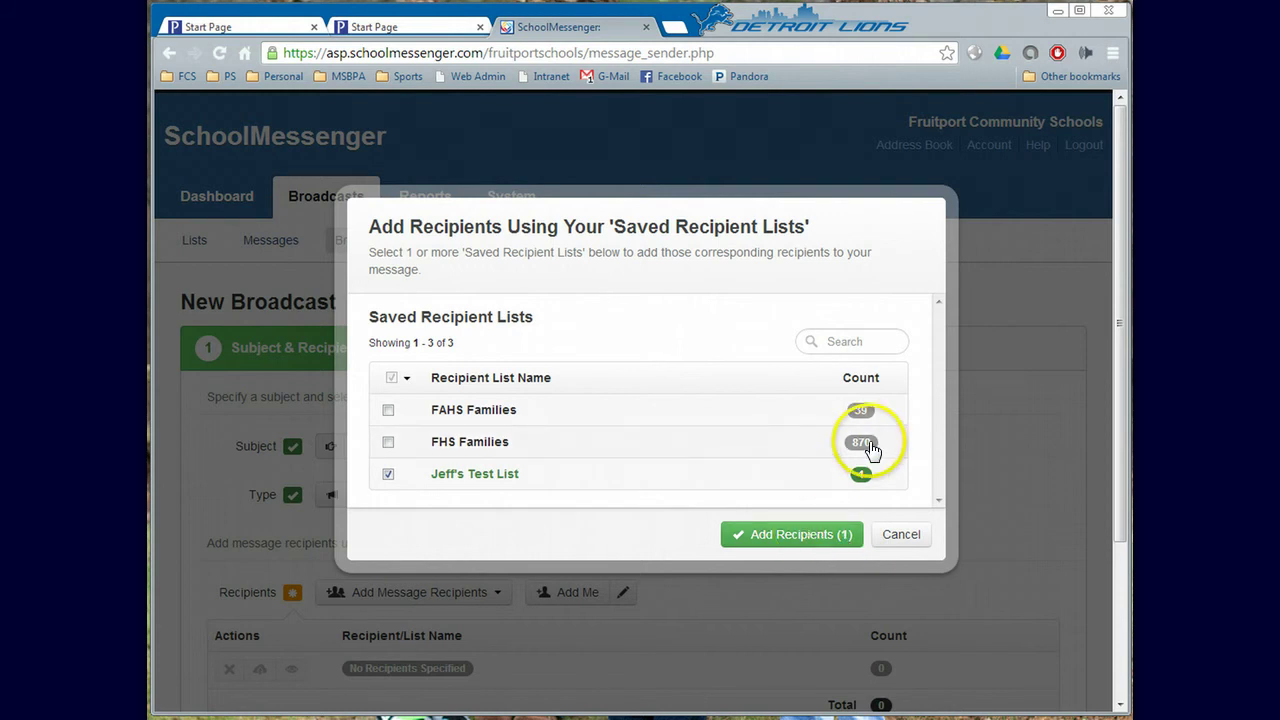
click(791, 536)
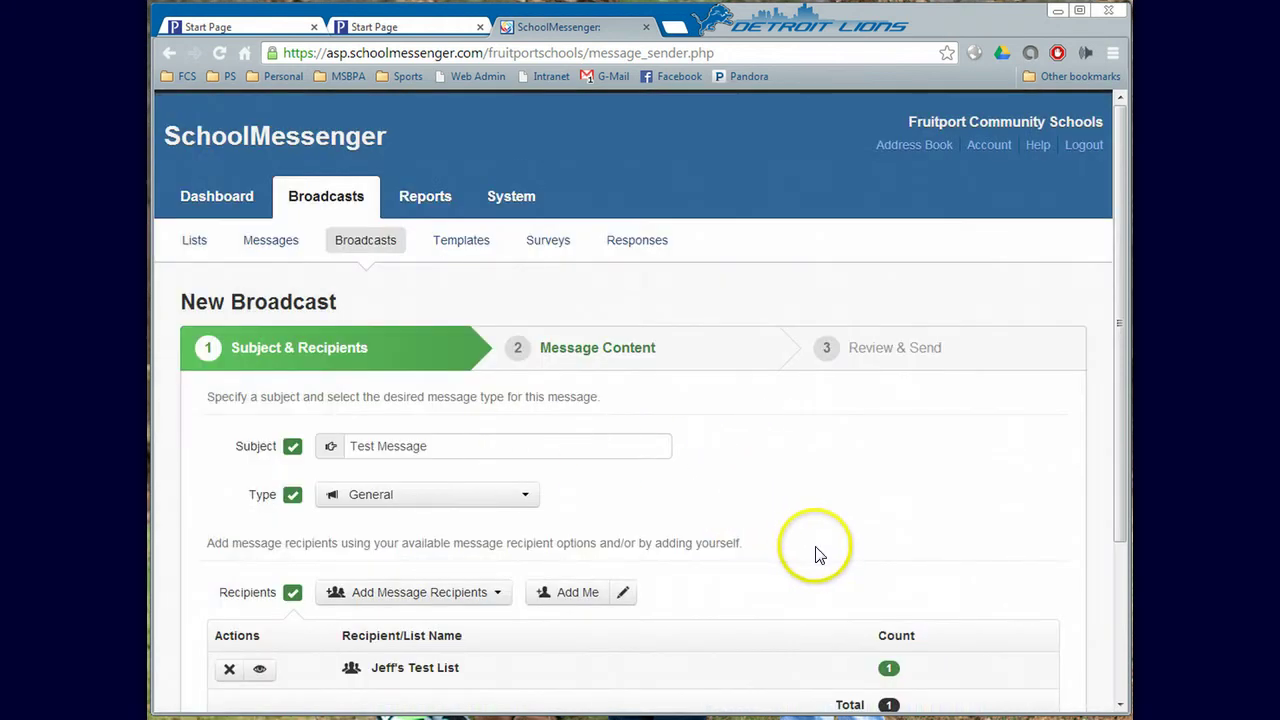
scroll(727, 538, down, 3)
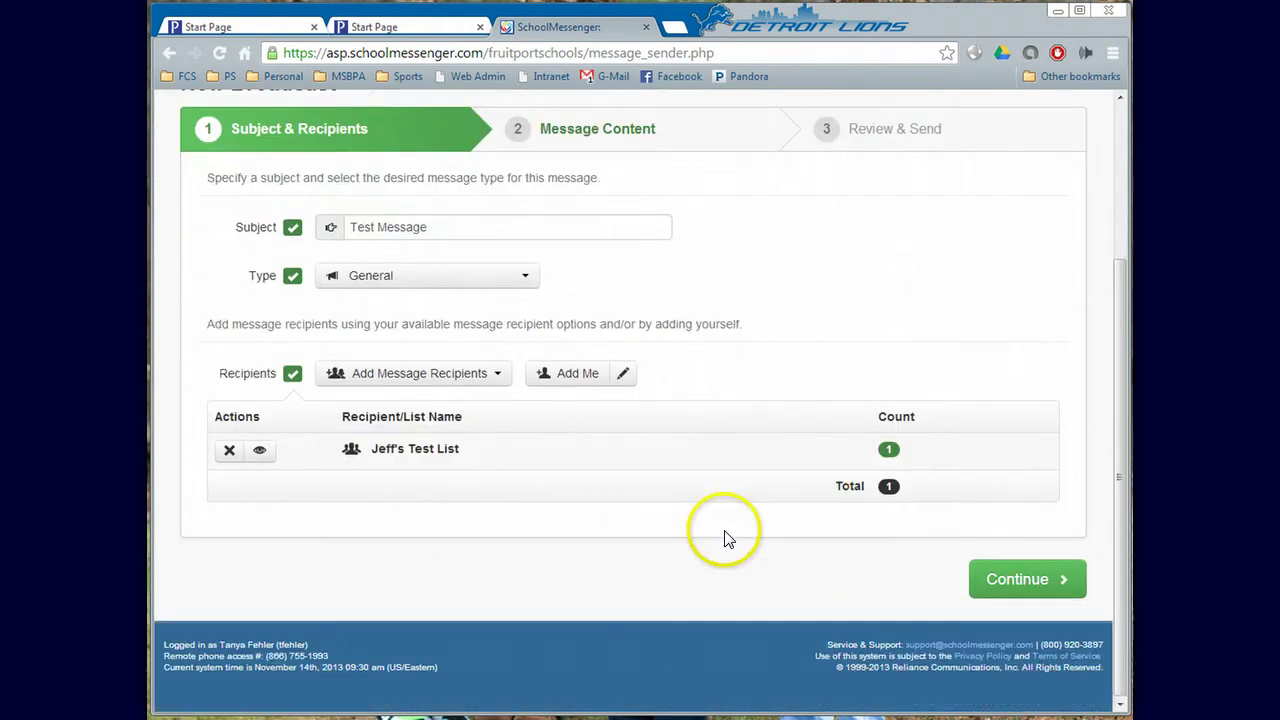
- Add an email message laid out on the Fruitport HS E-Mail Template stationery
click(1016, 588)
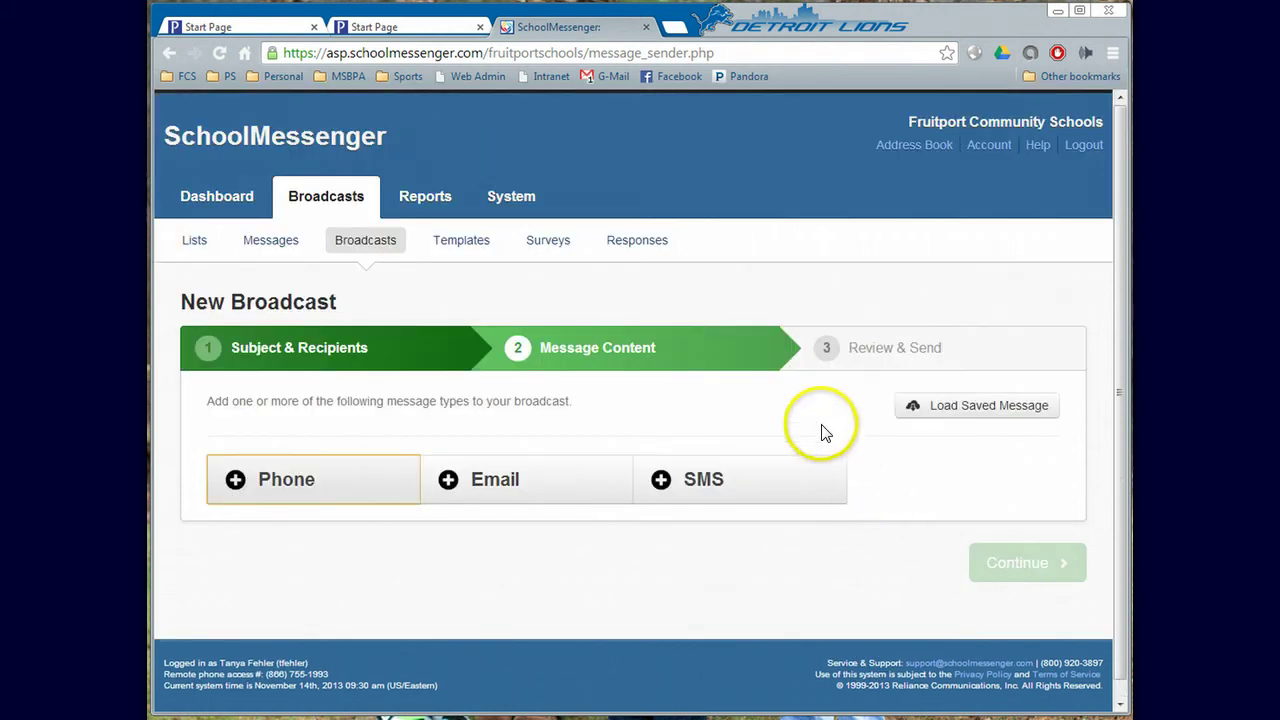
click(547, 490)
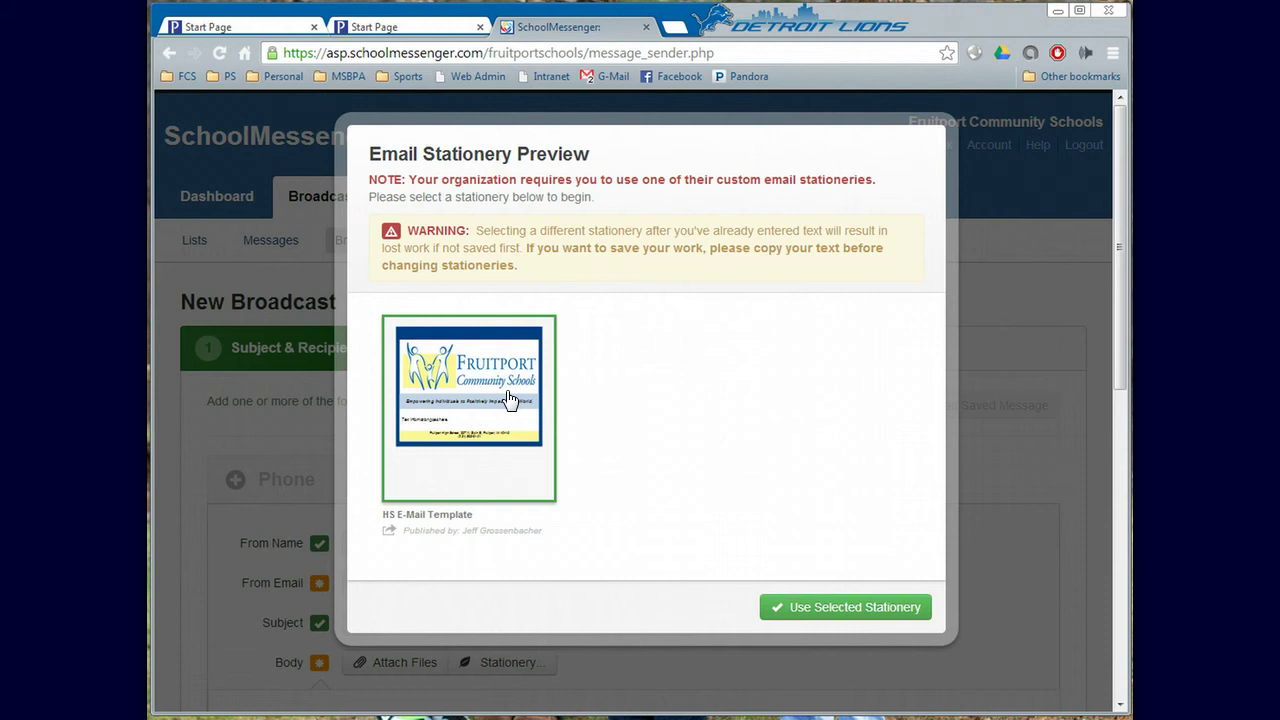
click(845, 606)
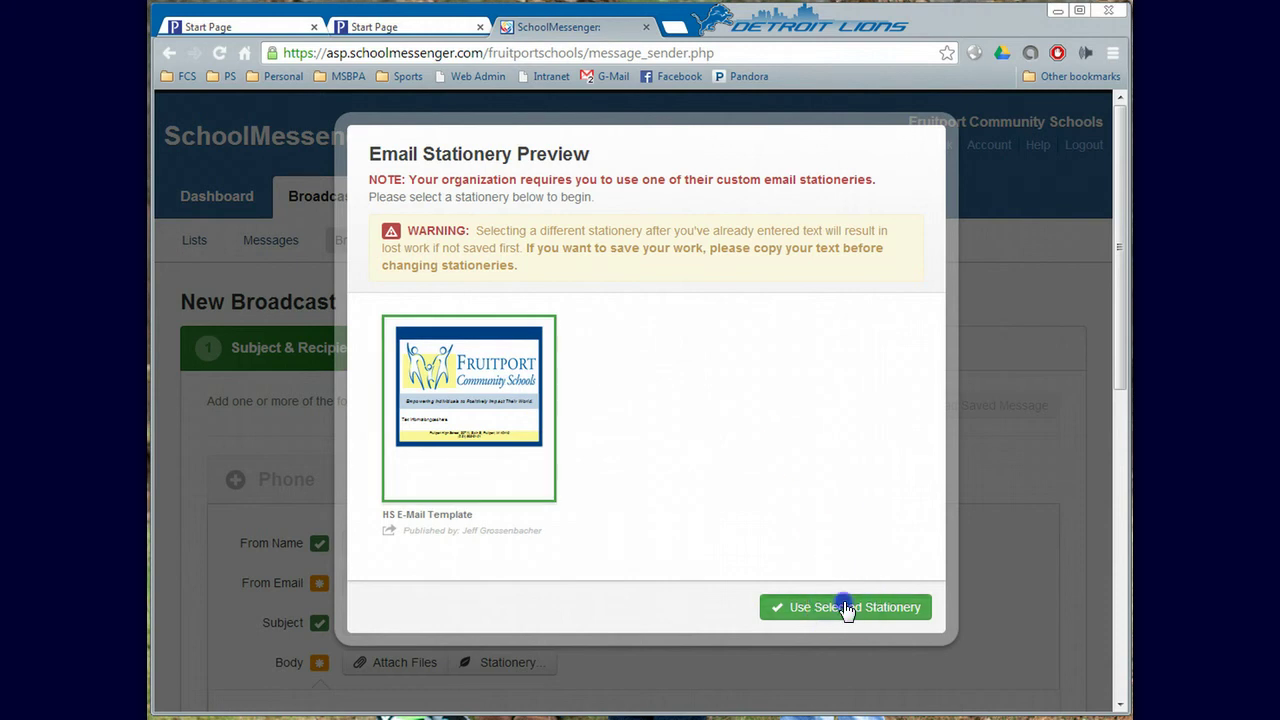
click(421, 587)
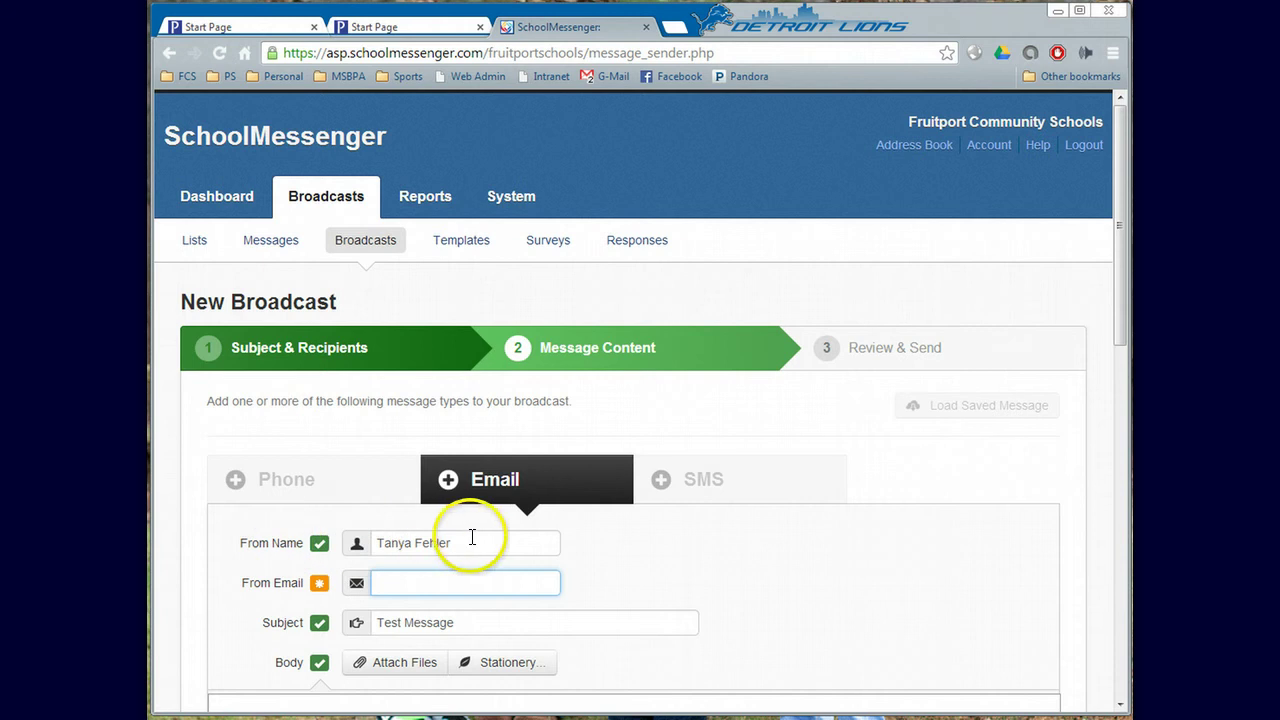
- Set the From Name to Fruitport High School and enter a sender address at fruitportschools.net
drag(465, 543, 347, 543)
text(Fruitport High School)
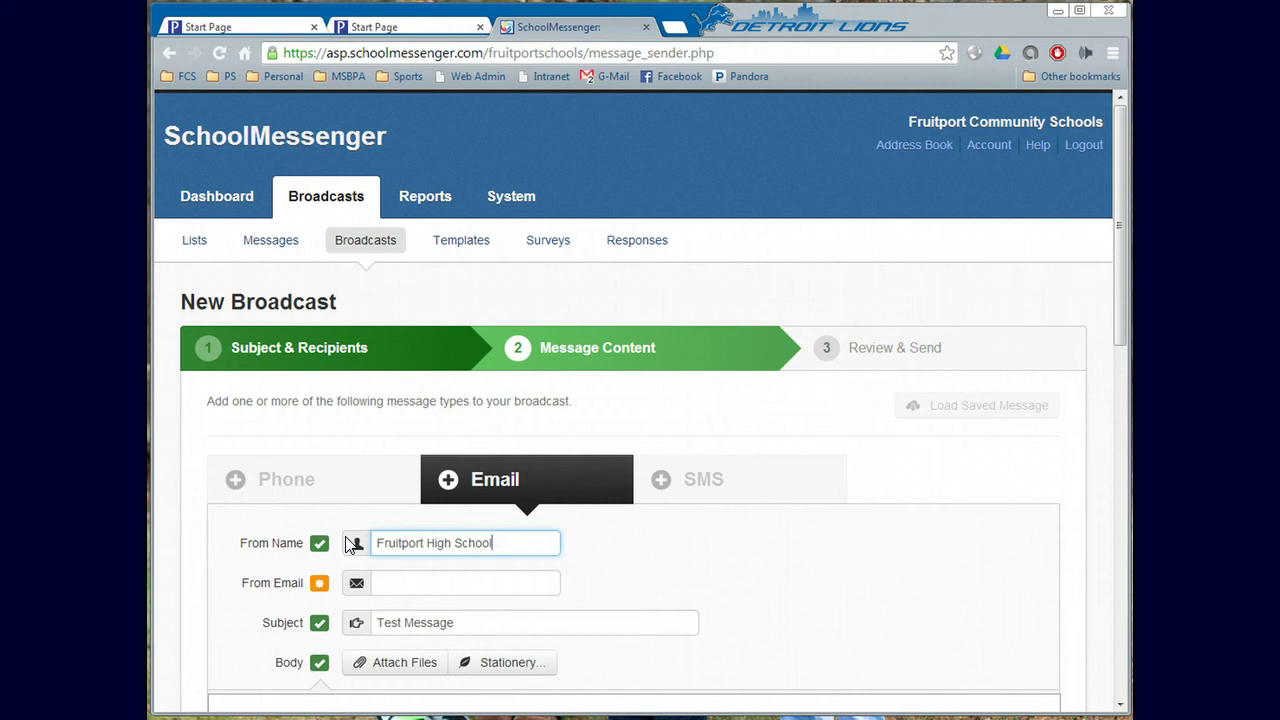
click(394, 583)
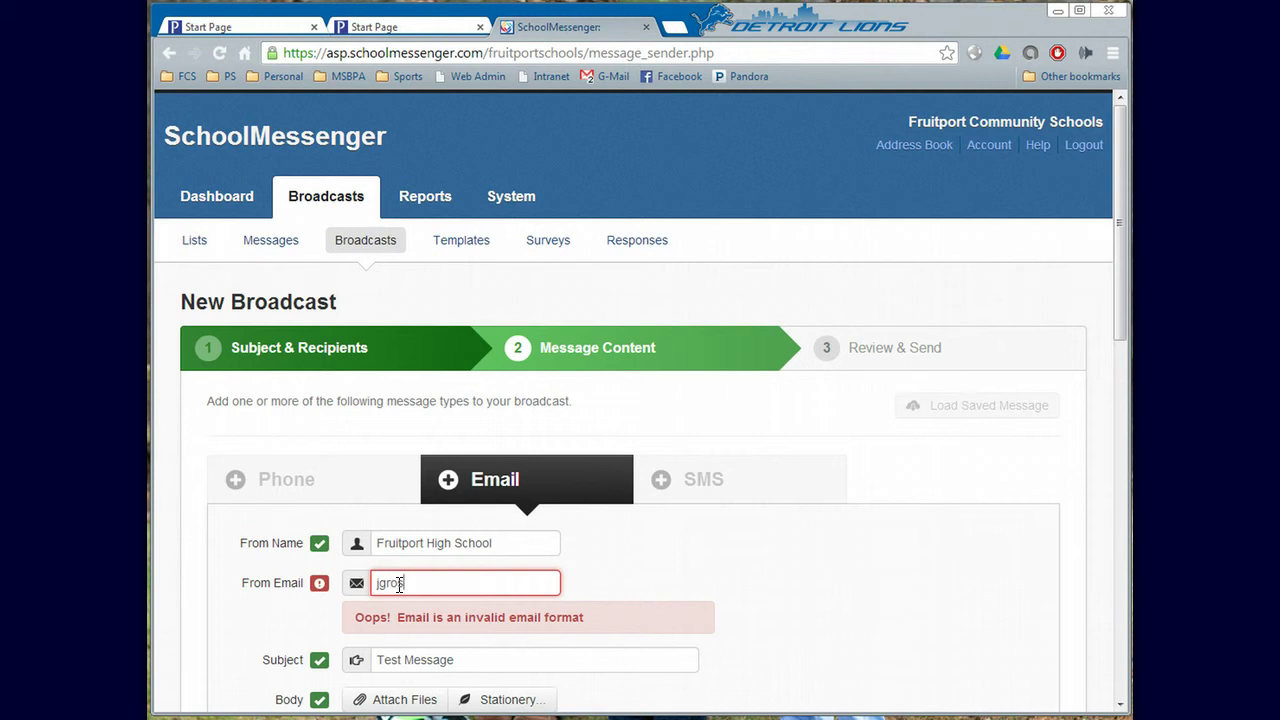
text(@fruitportsc)
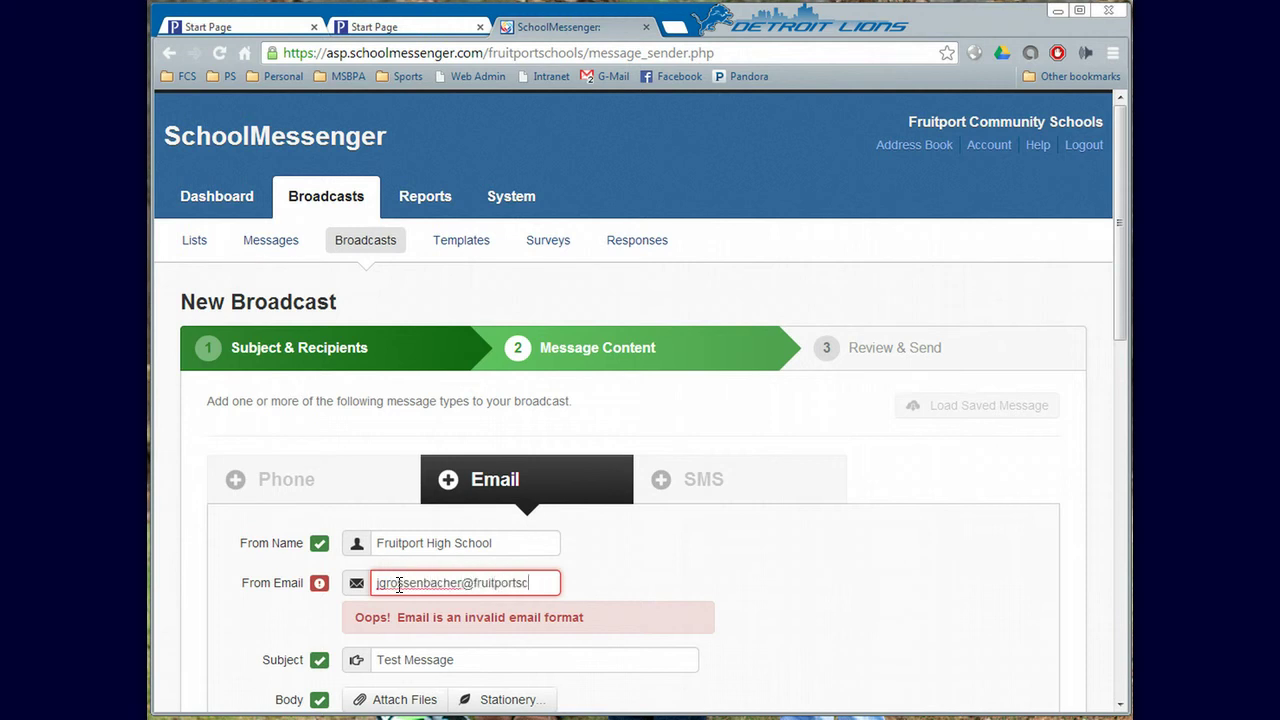
text(hools.net)
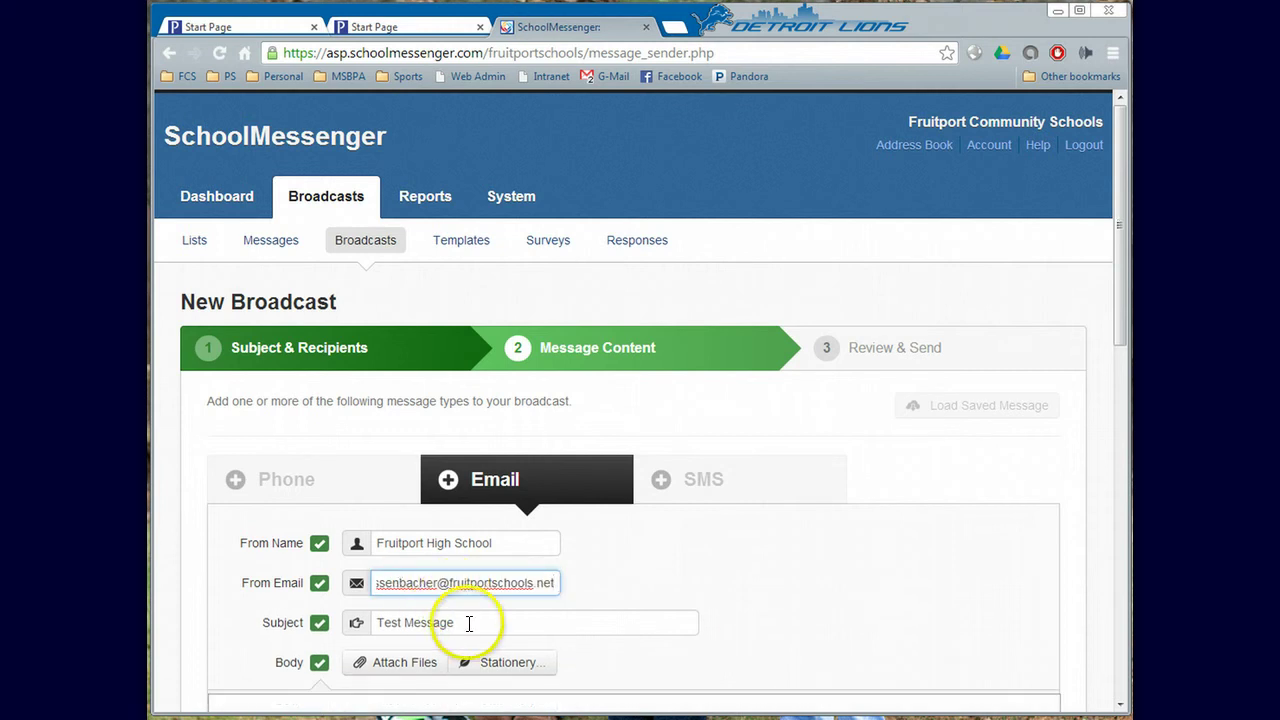
scroll(640, 611, down, 5)
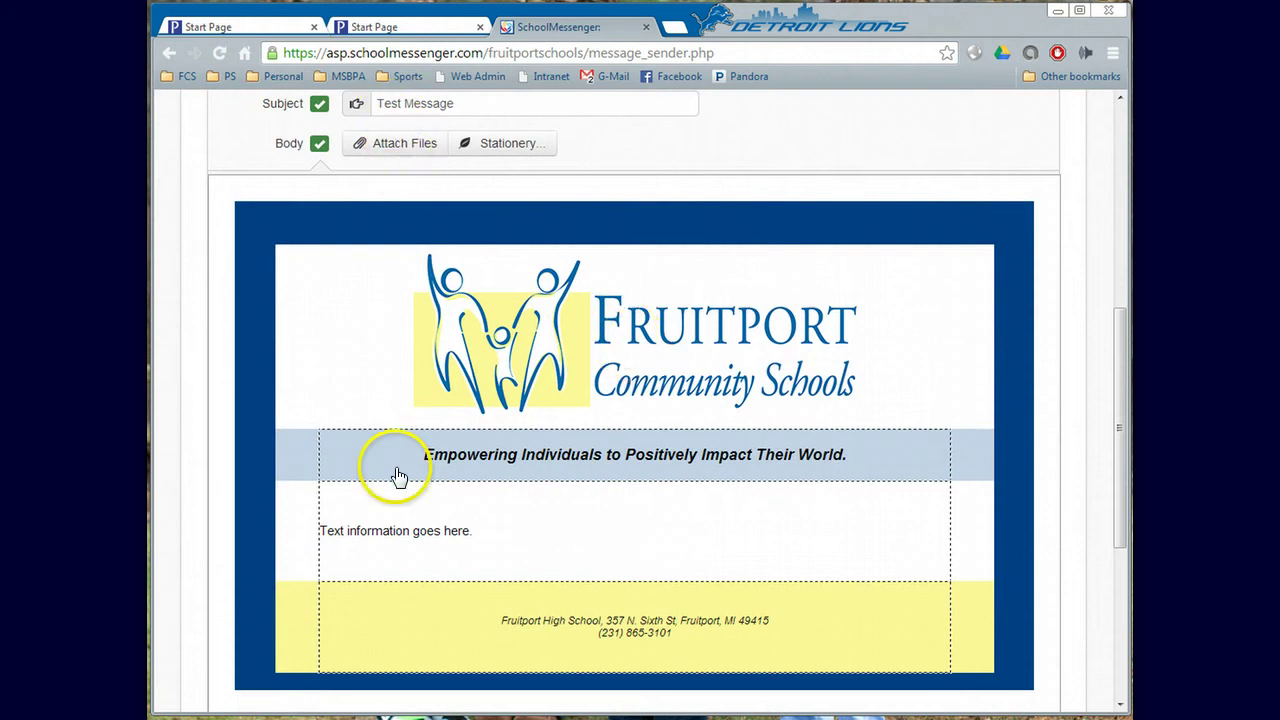
- Replace the placeholder body with 'Good Morning,' and 'This is a test message.', removing the extra blank line
drag(476, 533, 320, 529)
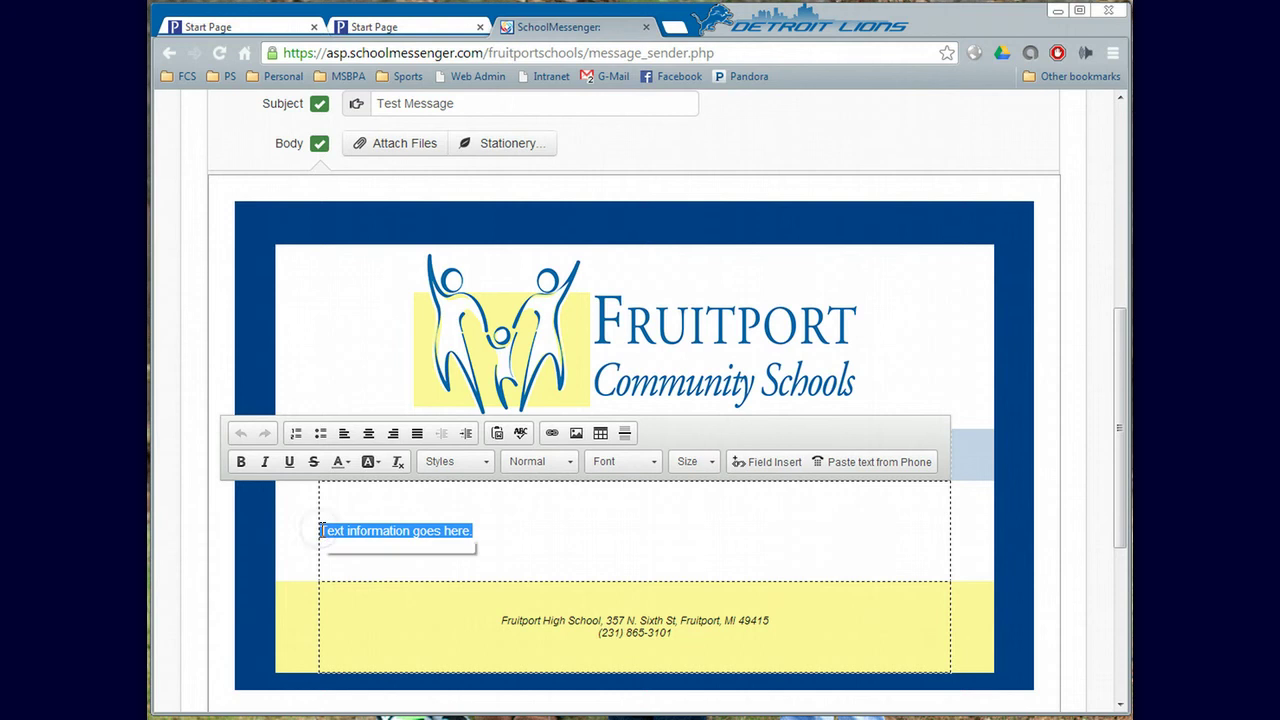
key(BackSpace)
key(BackSpace)
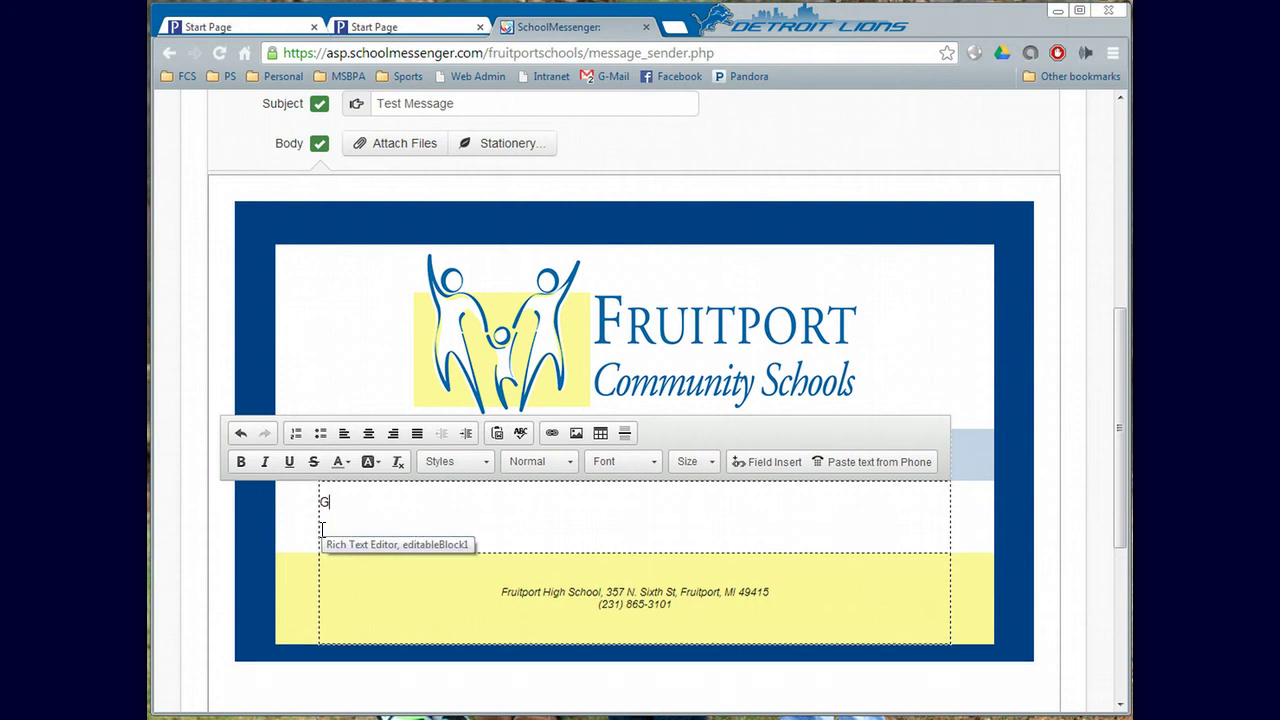
text(Good Morning,)
key(Return)
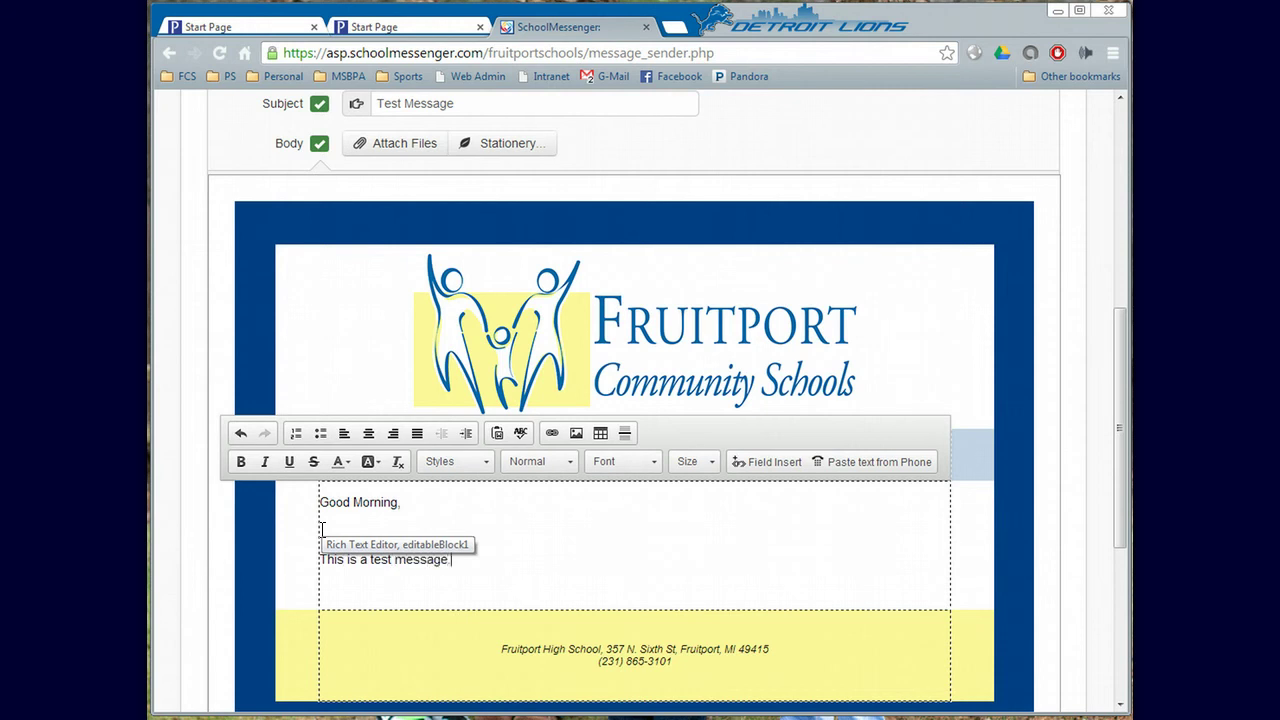
key(Return)
key(Return)
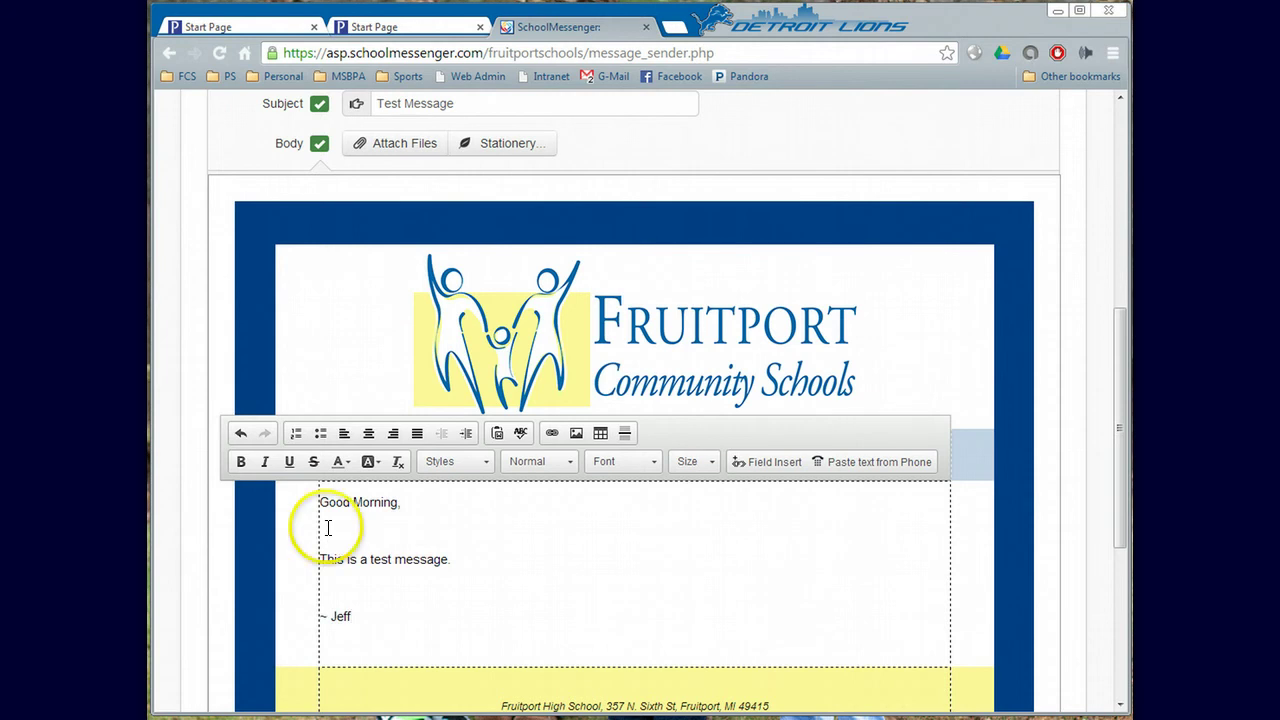
click(375, 340)
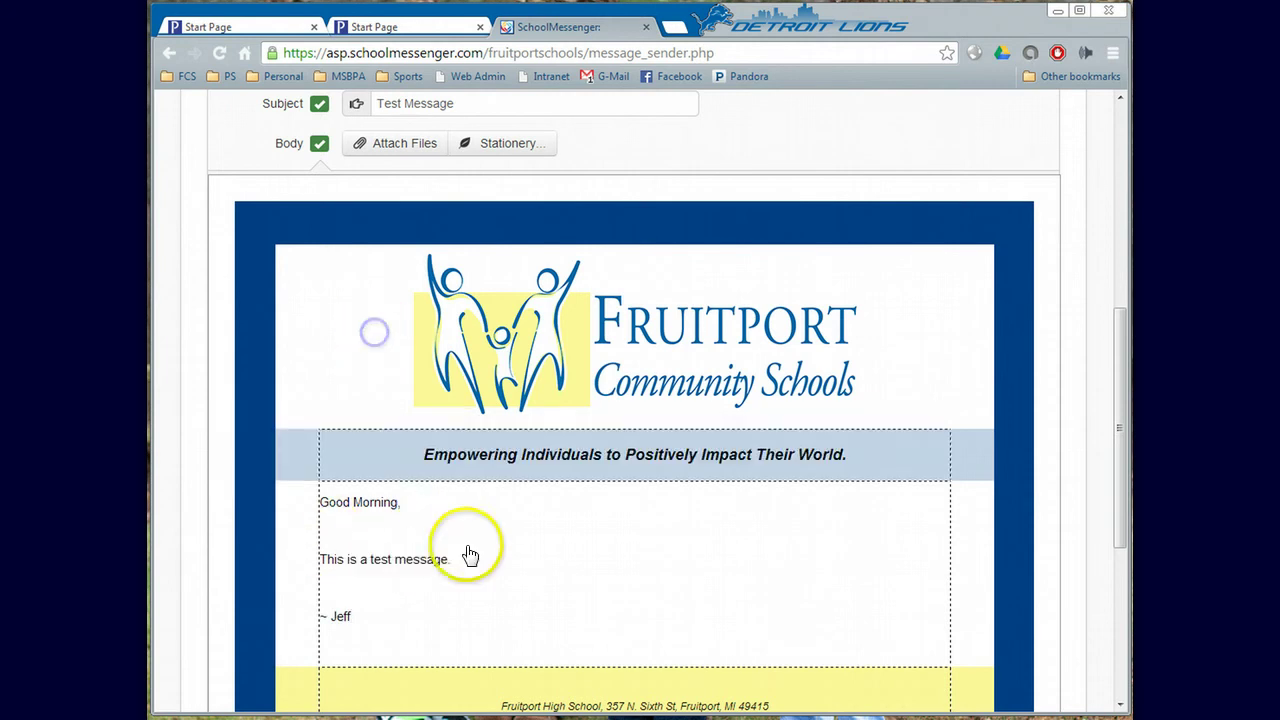
click(332, 524)
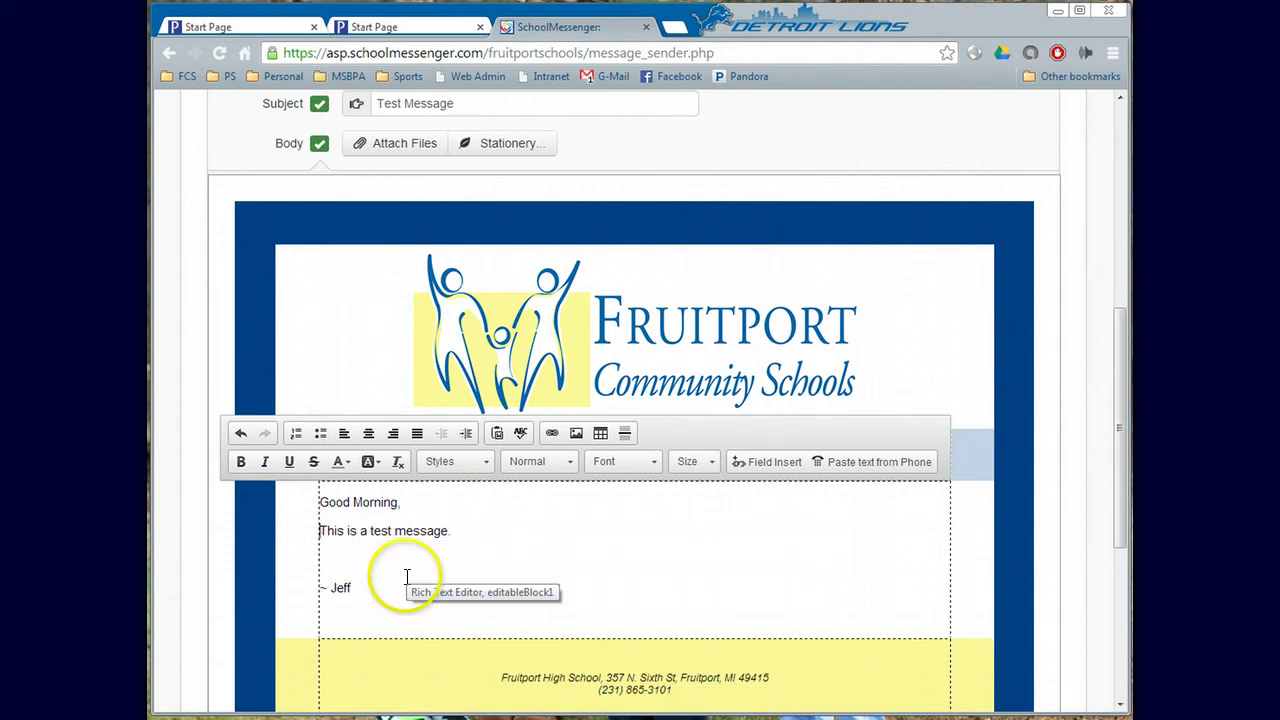
key(Delete)
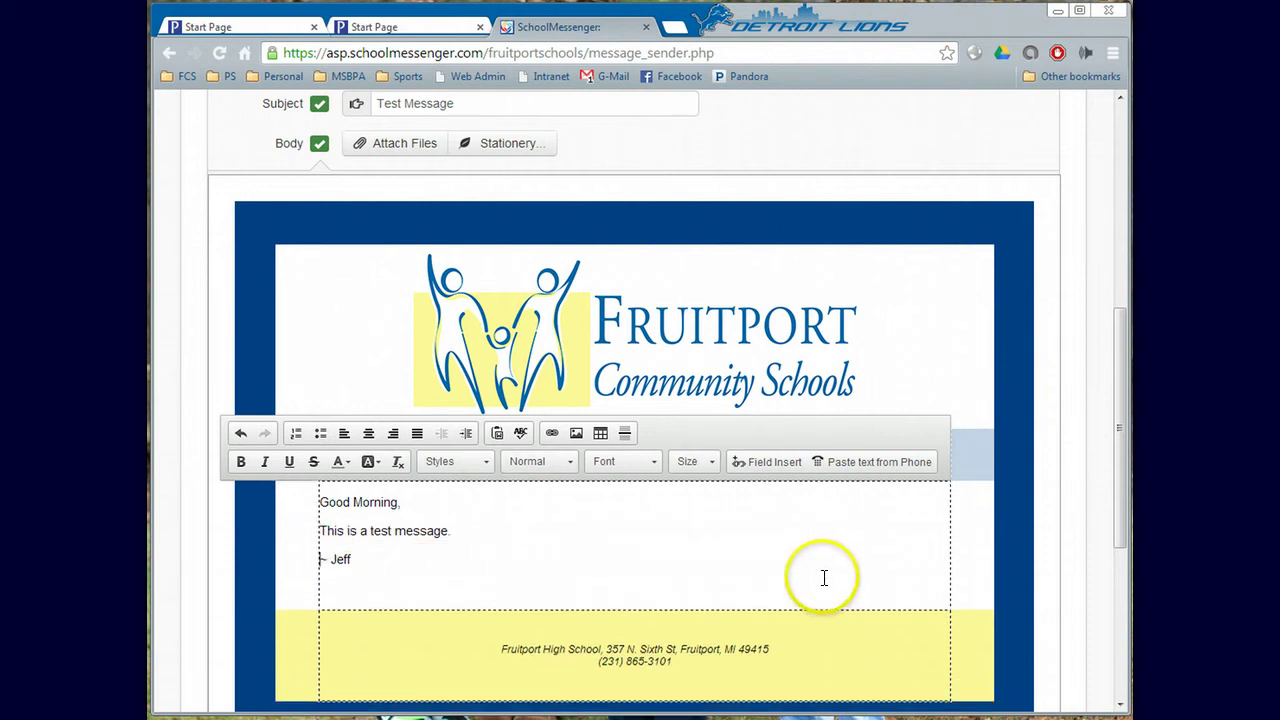
click(928, 302)
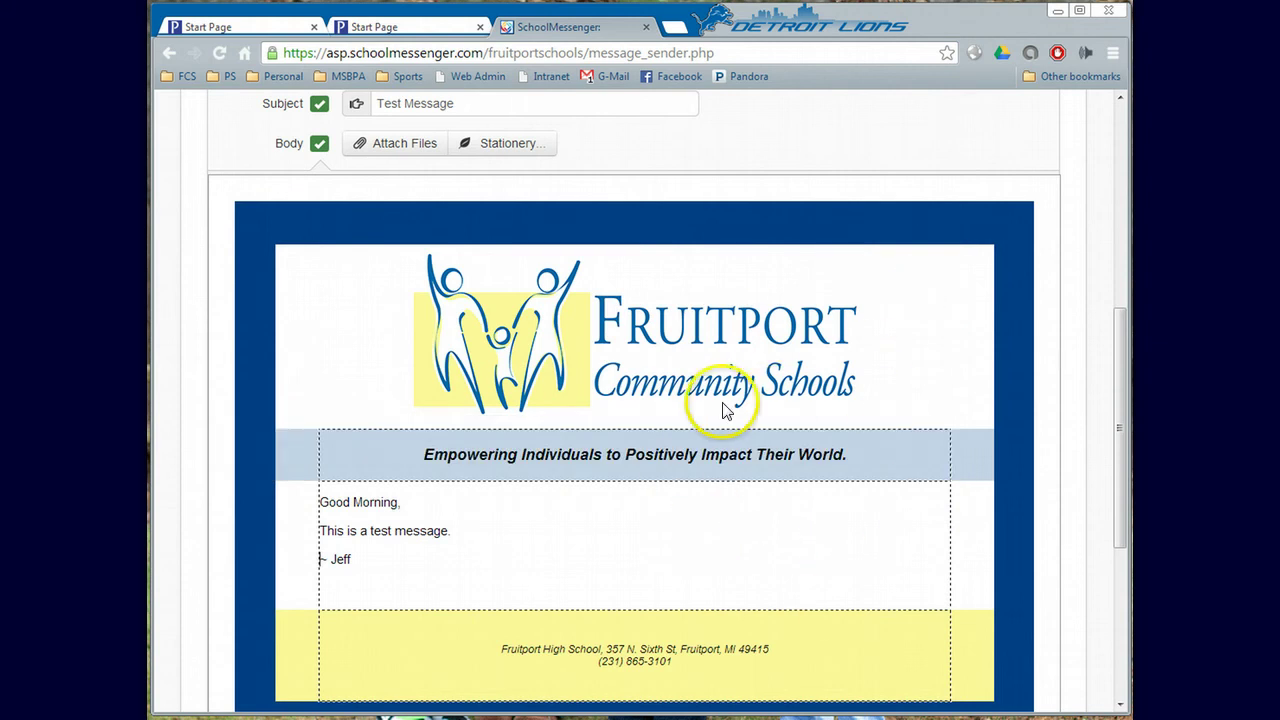
- Attach the 22 KB spreadsheet ESU TouchChat HD-Mika.xls to the email
click(419, 146)
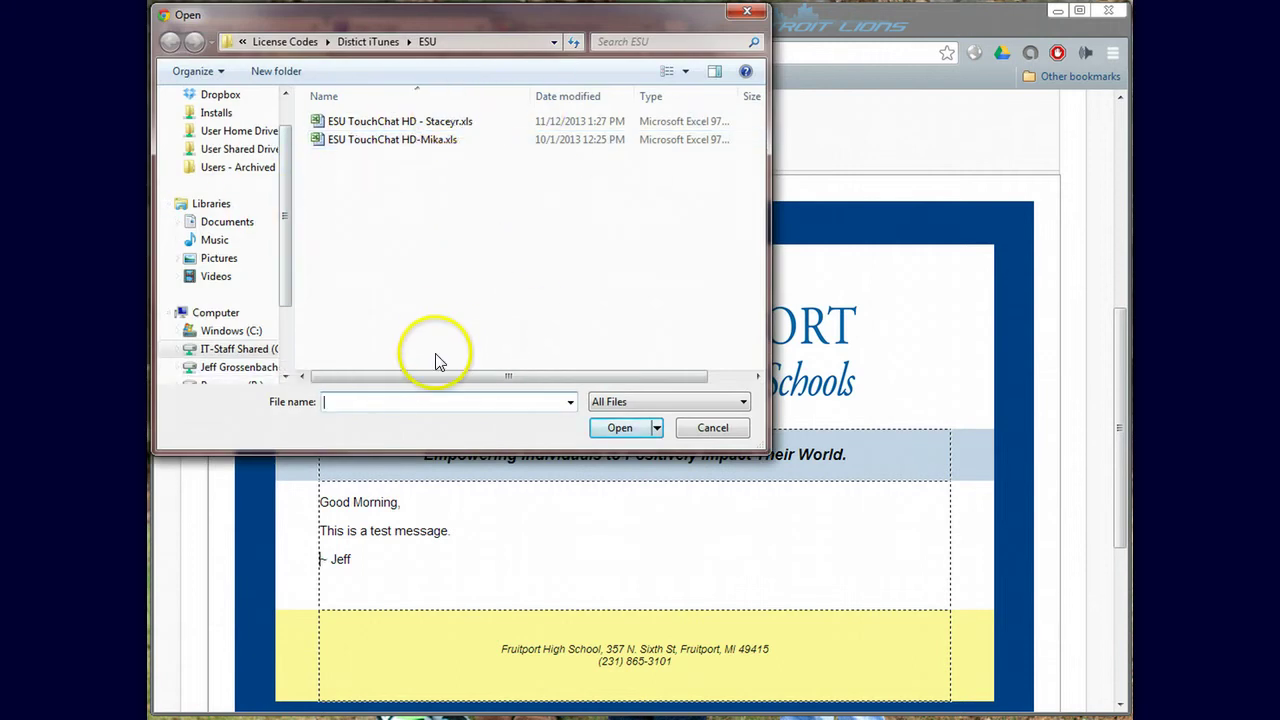
click(432, 142)
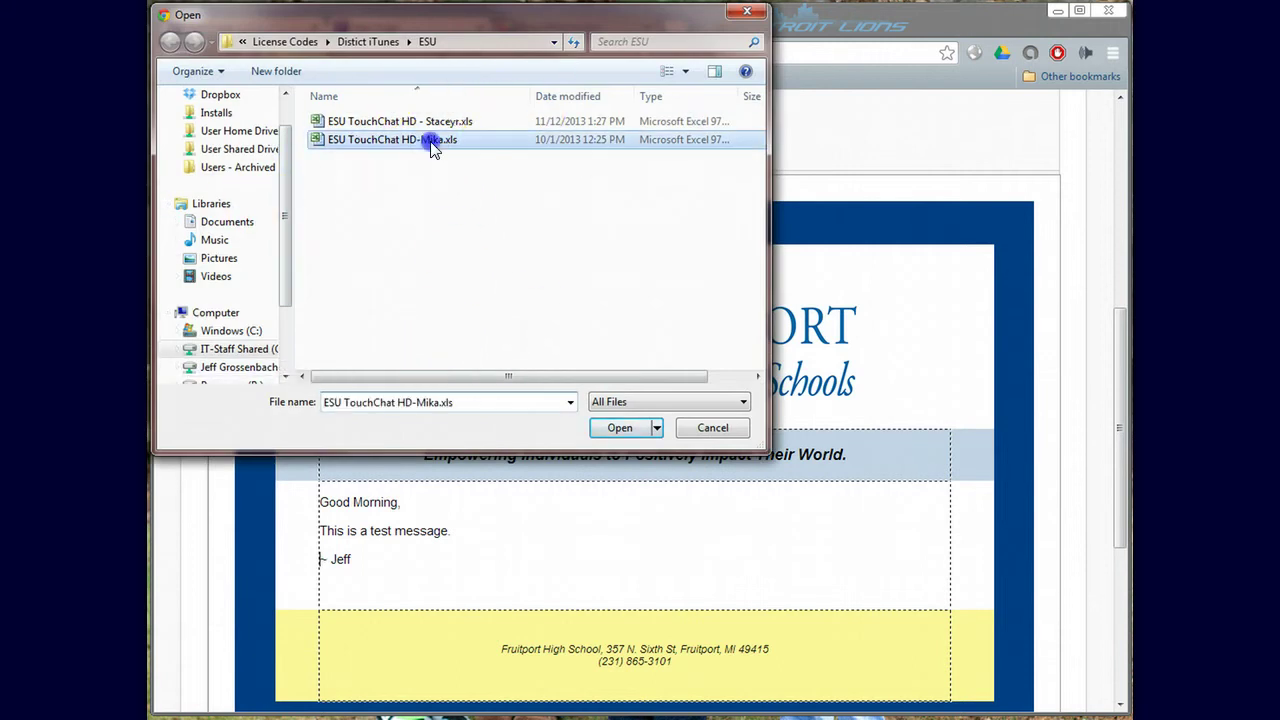
click(619, 432)
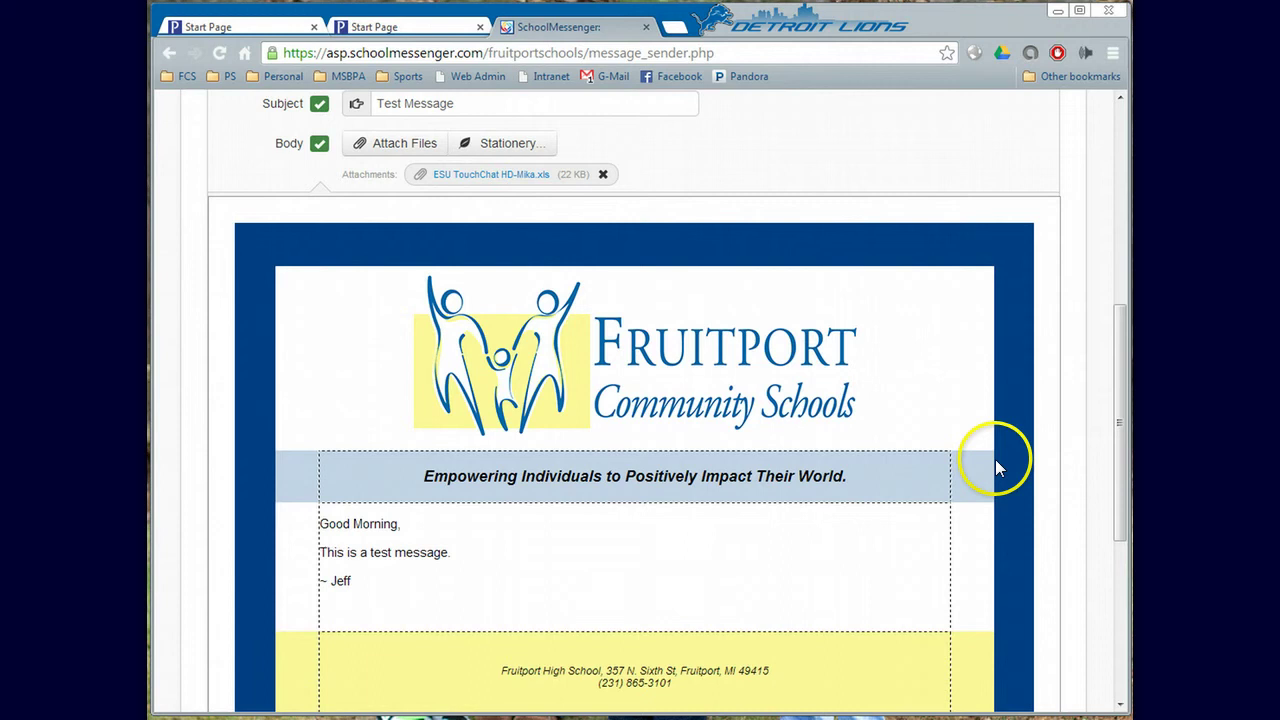
scroll(1083, 513, down, 3)
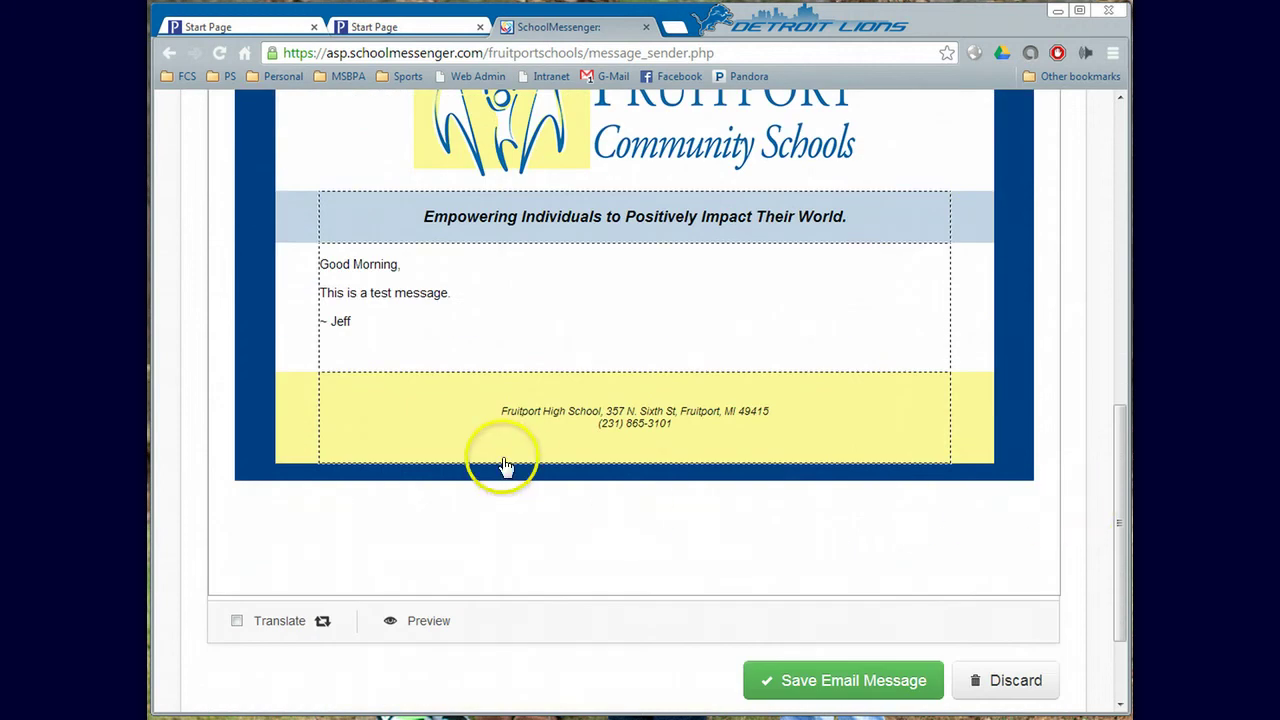
- Save the email message and send the Test Message broadcast immediately
click(846, 684)
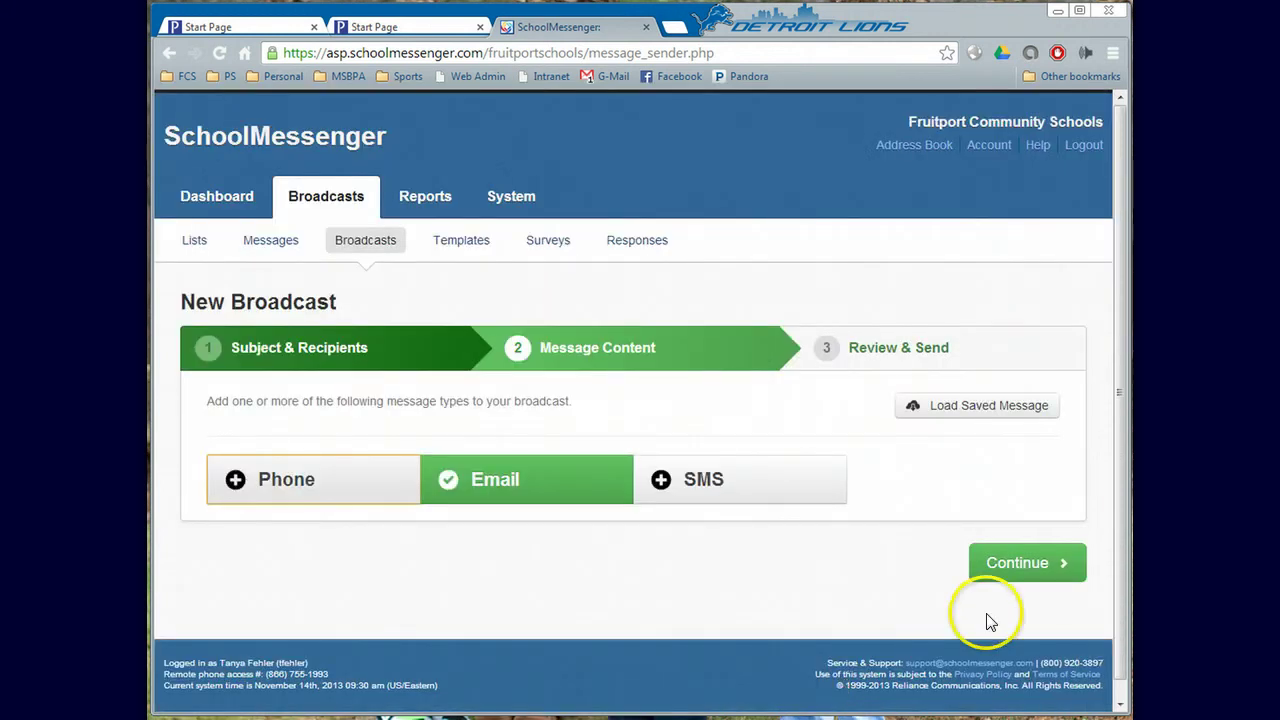
click(1006, 562)
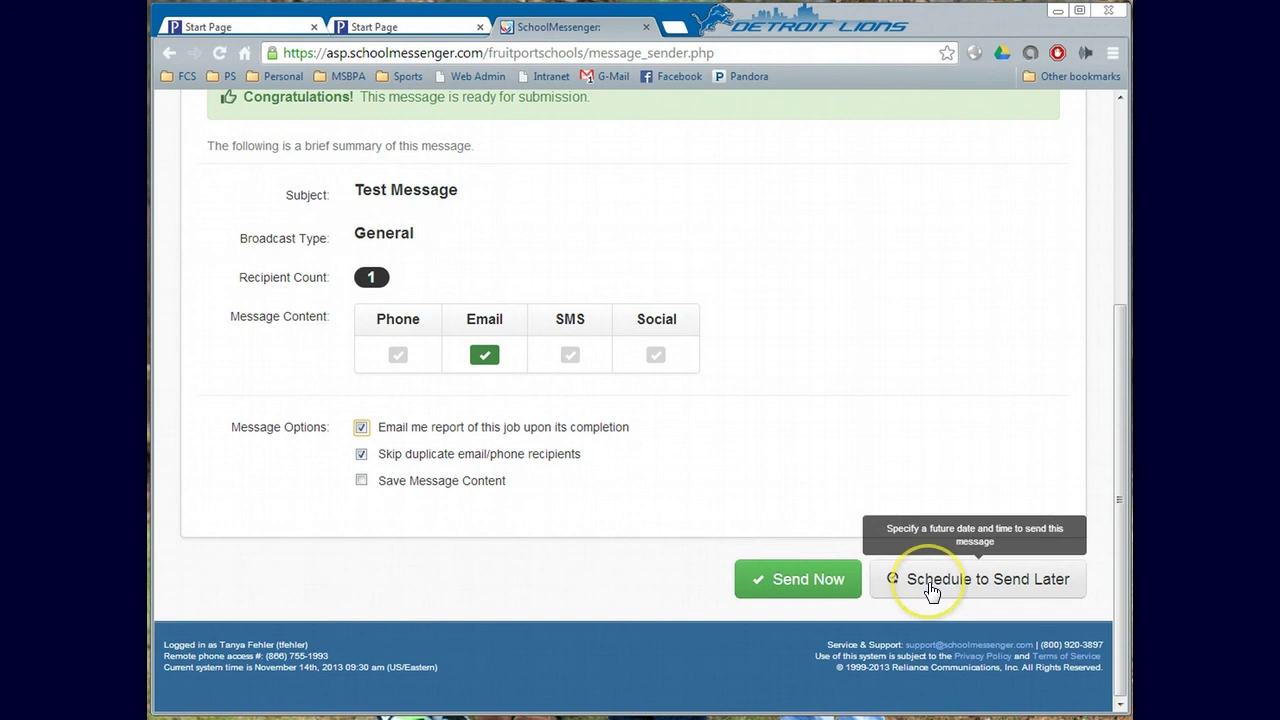
click(807, 580)
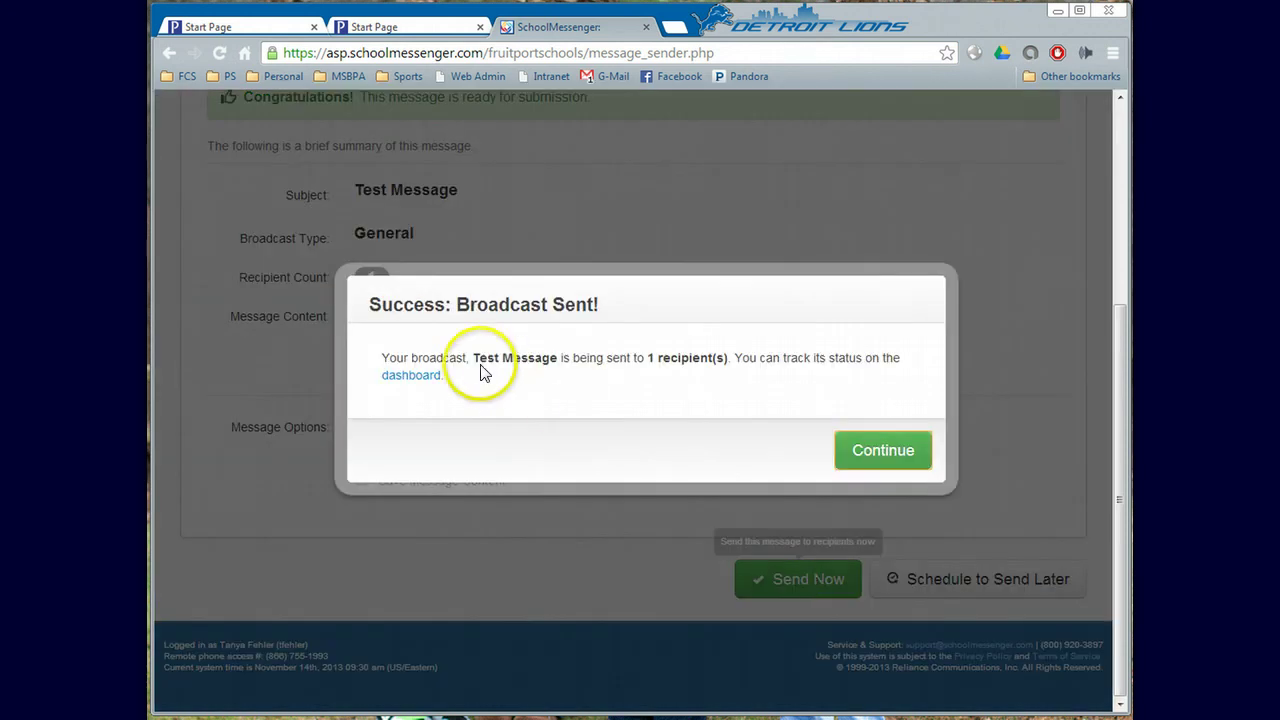
click(893, 452)
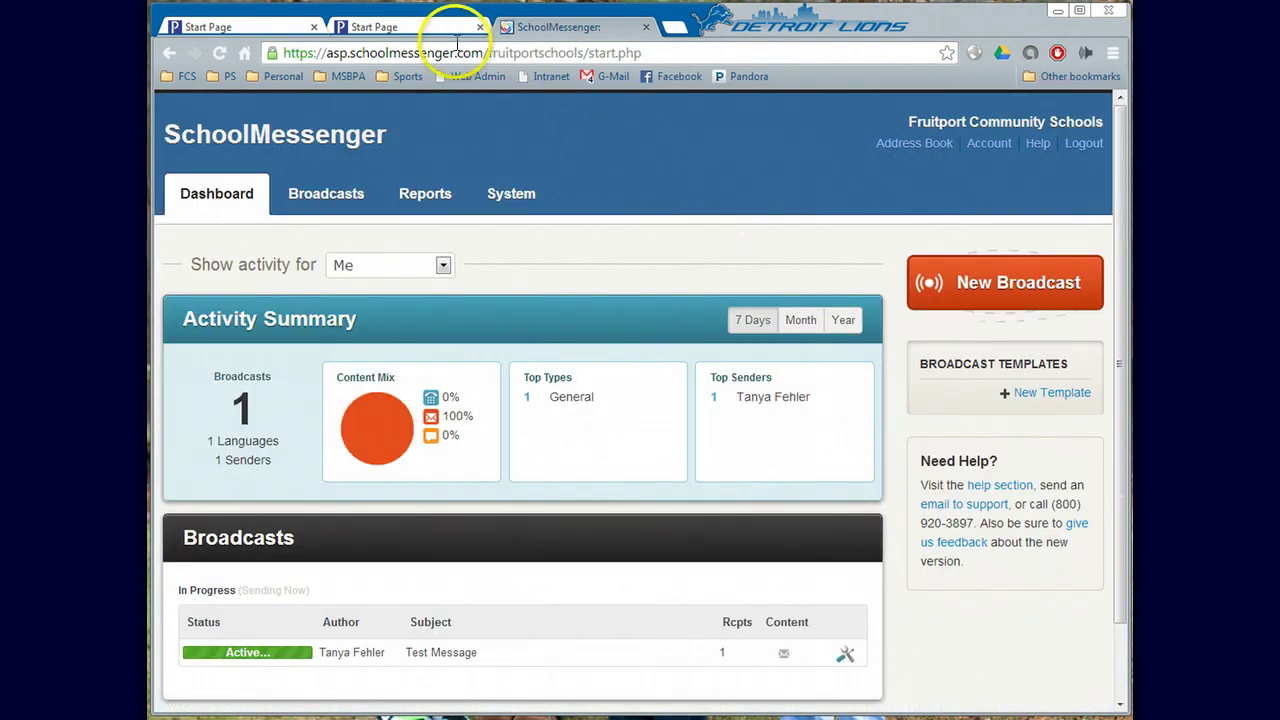
click(606, 77)
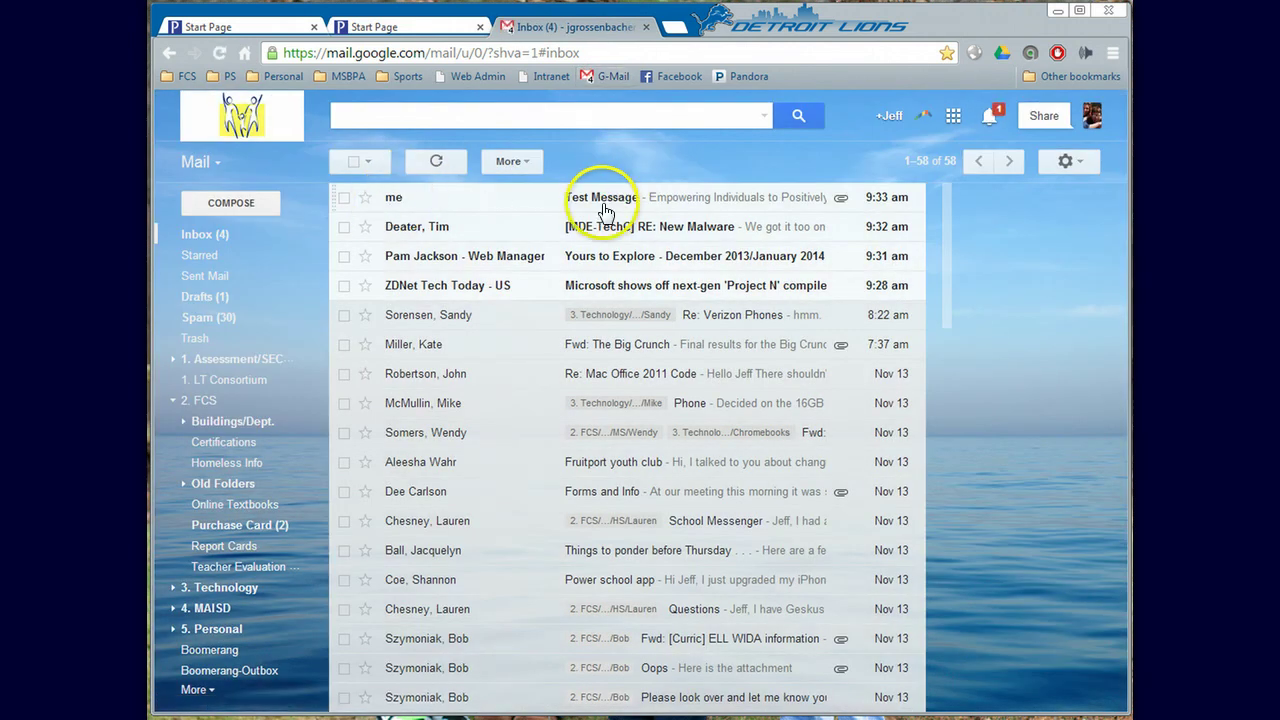
- Open the received Test Message in Gmail, check its stationery and attachment, then close the tab
click(604, 200)
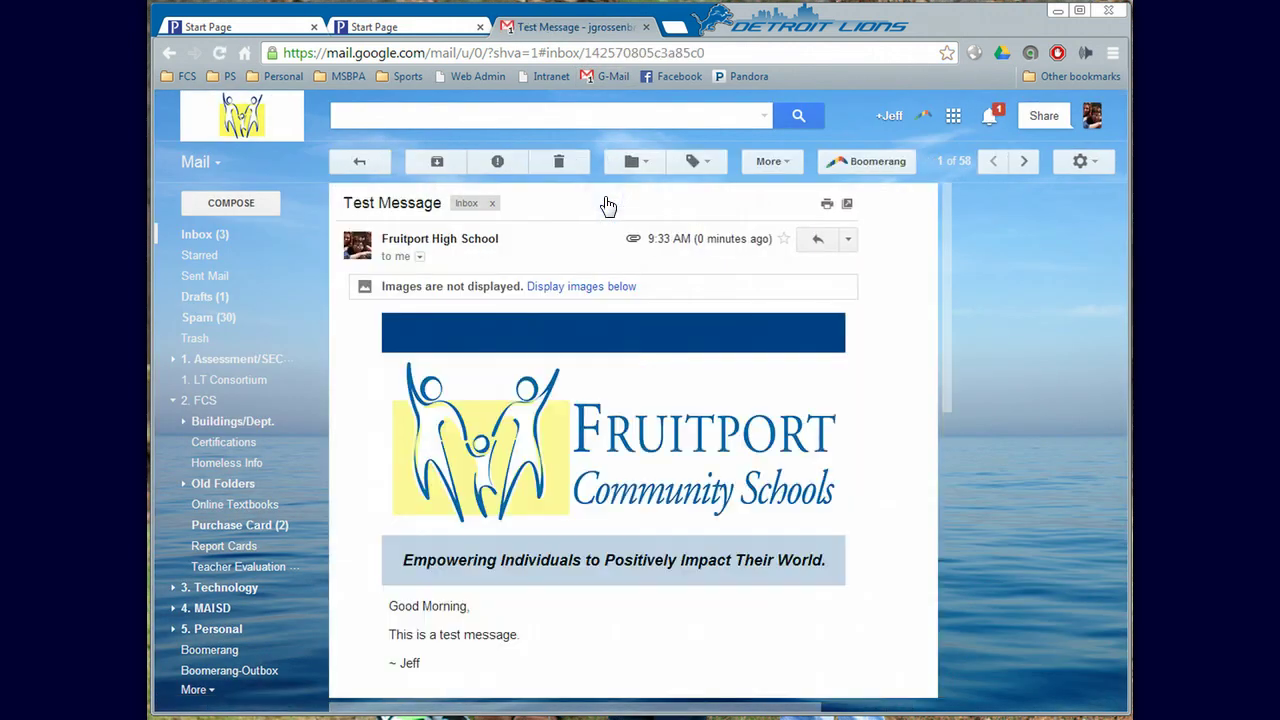
scroll(905, 380, down, 1)
scroll(905, 380, down, 2)
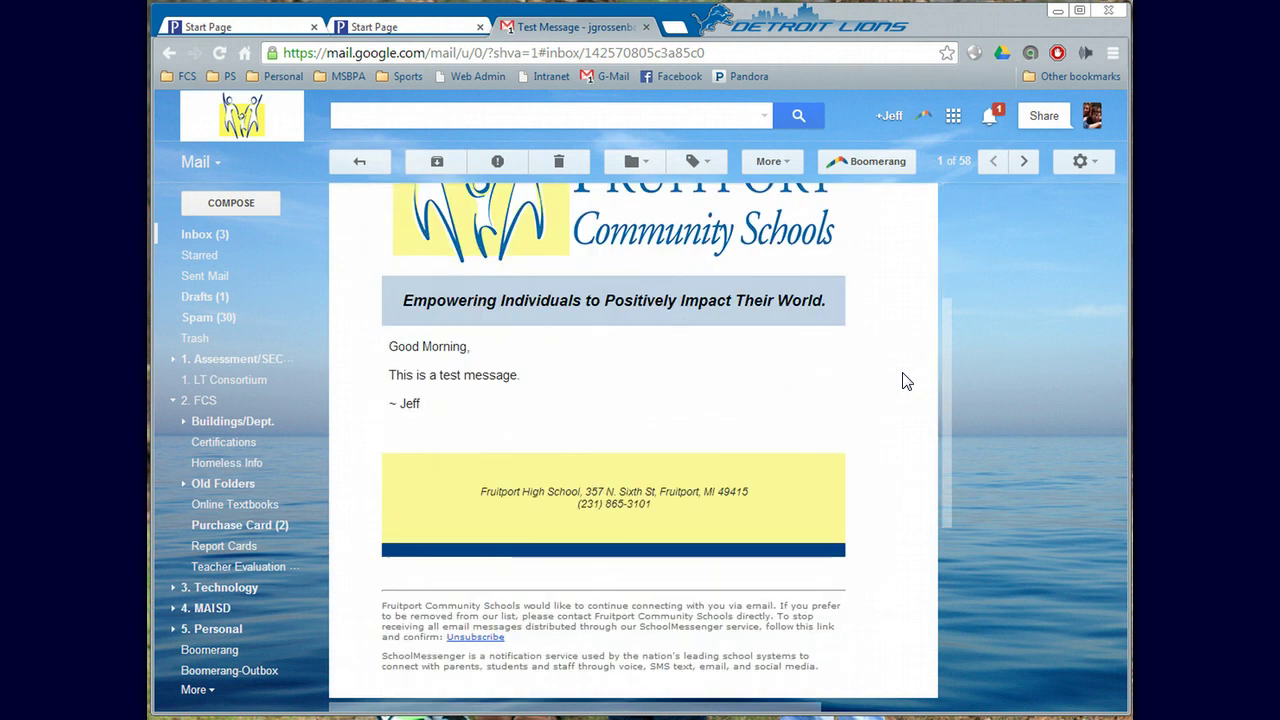
scroll(905, 380, down, 3)
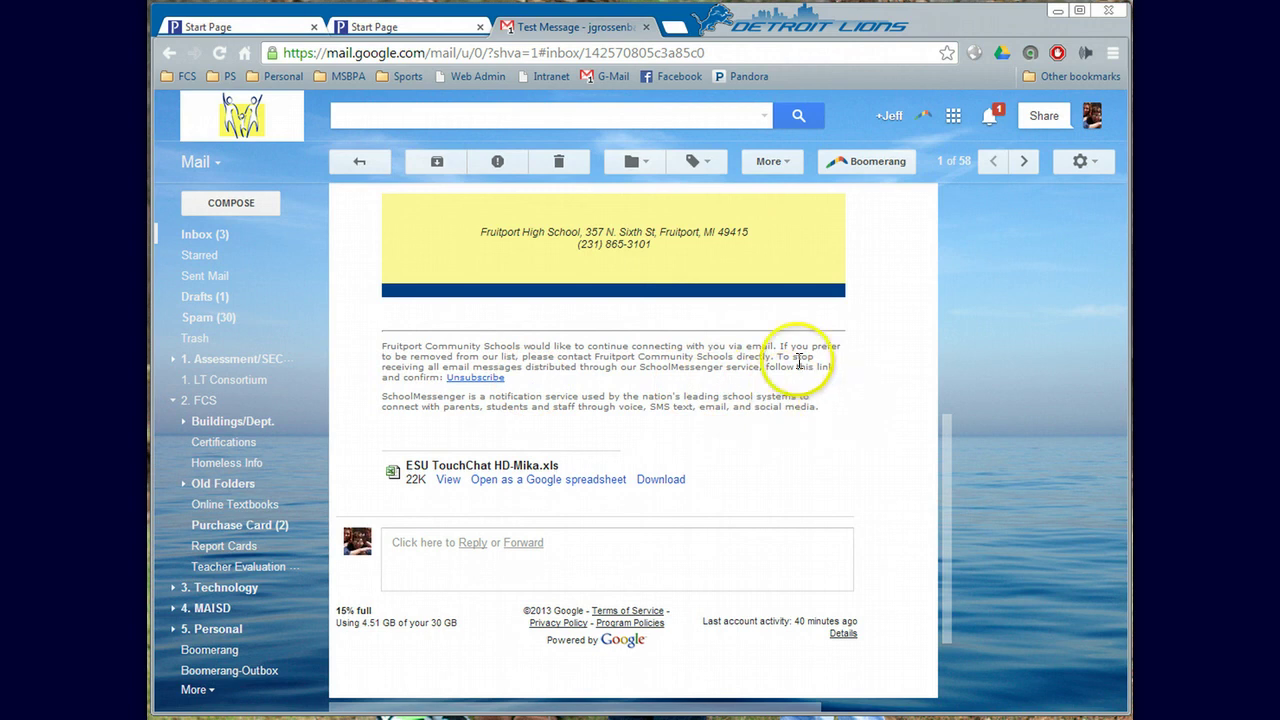
scroll(806, 445, up, 4)
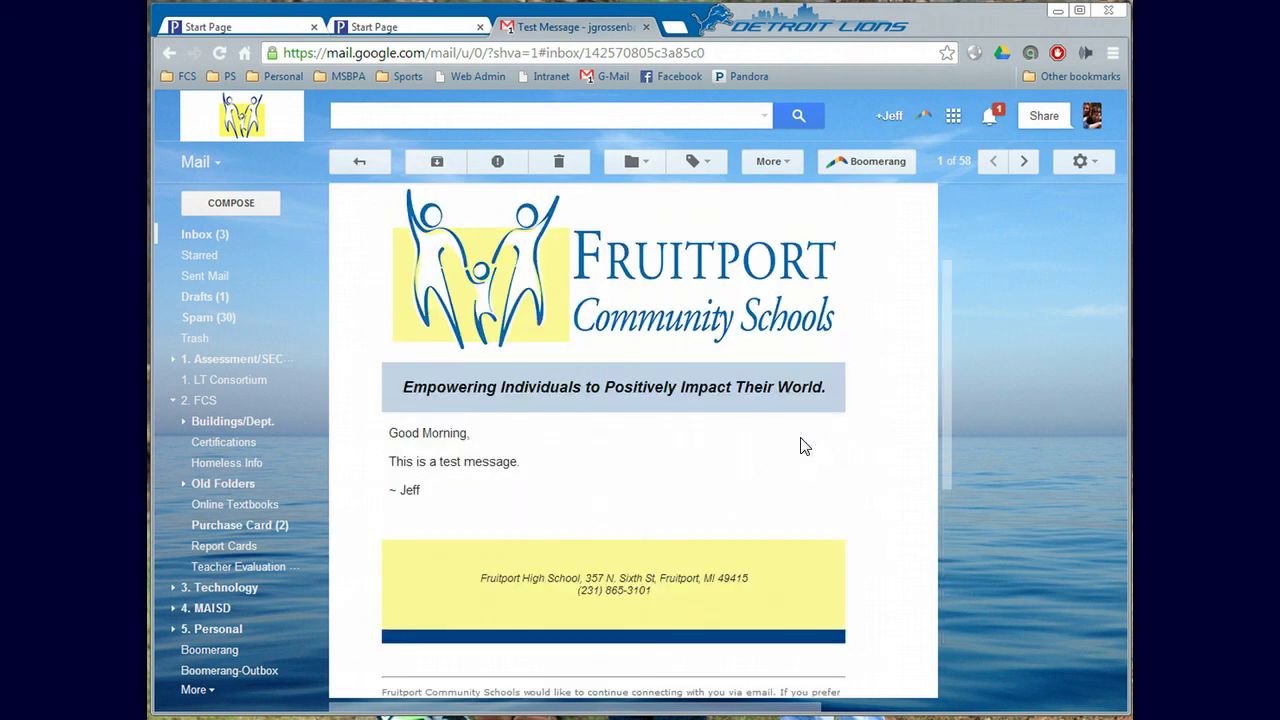
scroll(805, 445, up, 1)
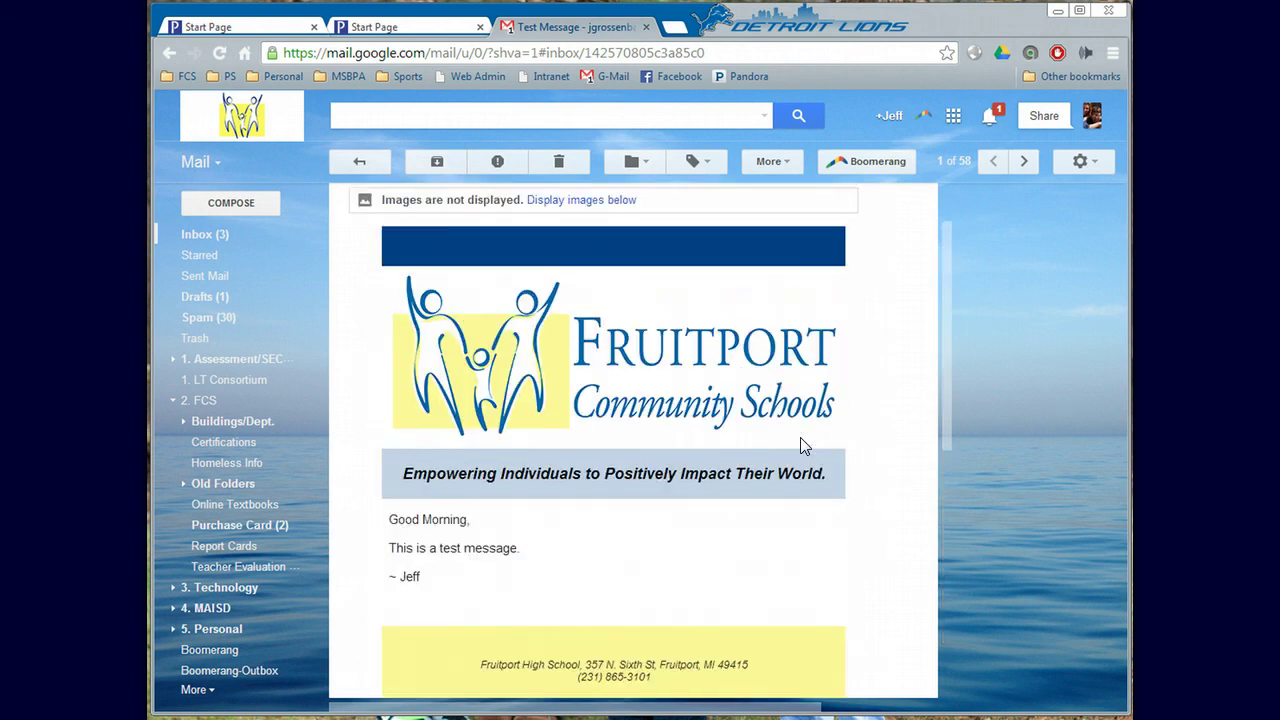
click(646, 28)
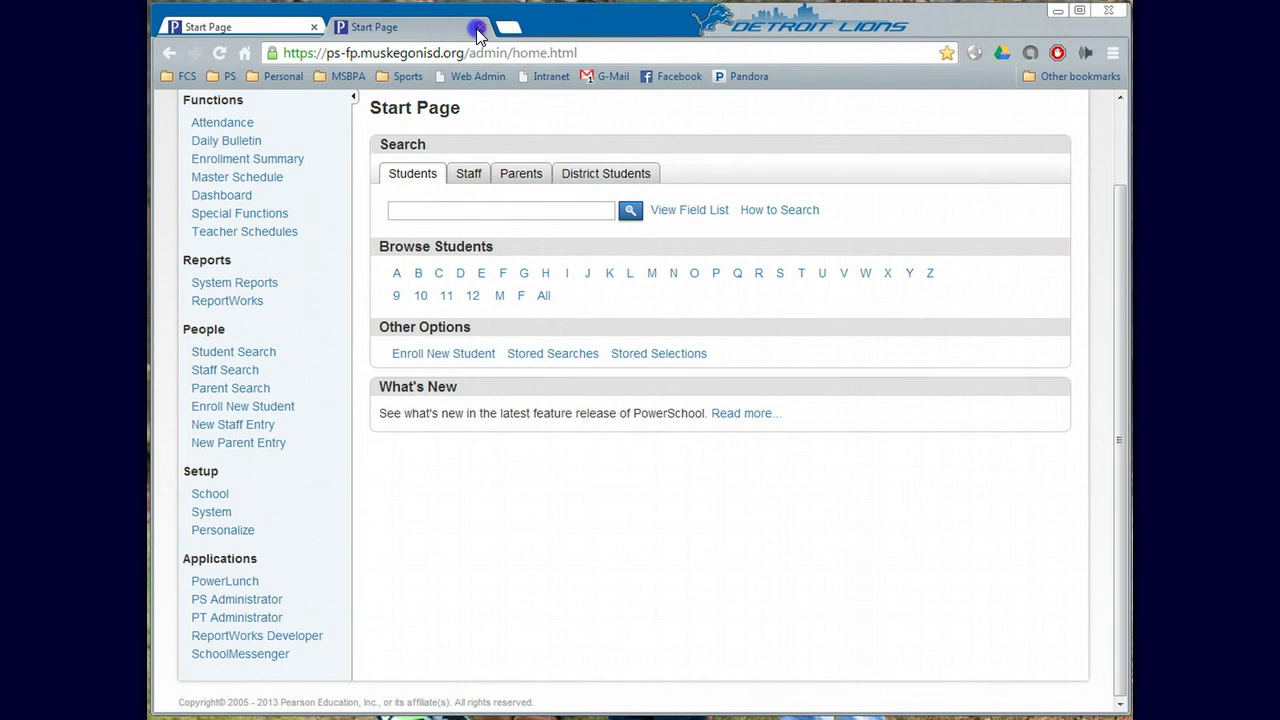